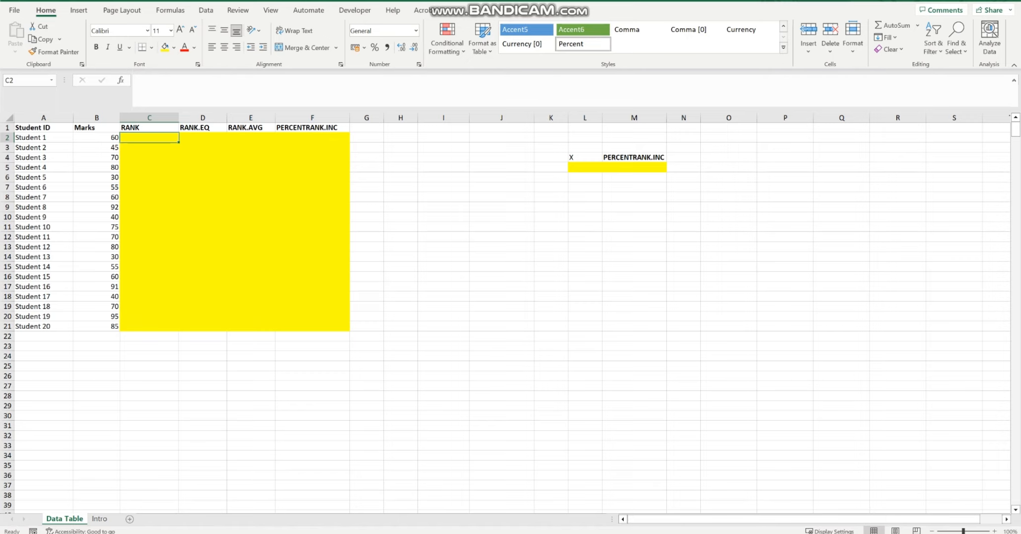
# - Examine the student IDs, their marks and the RANK, RANK.EQ, RANK.AVG and PERCENTRANK.INC column headings
pyautogui.moveTo(43, 137); pyautogui.dragTo(44, 325)
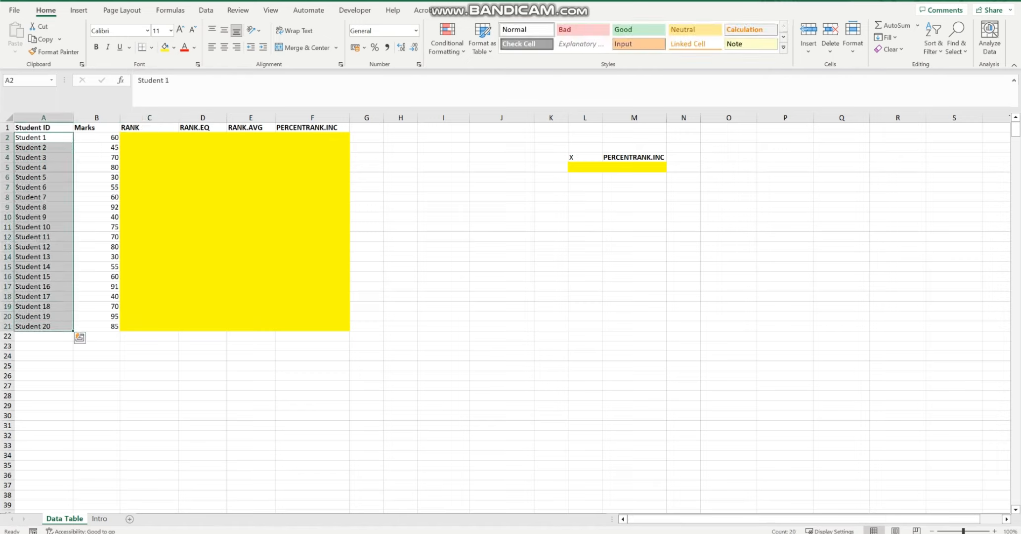
pyautogui.moveTo(96, 137); pyautogui.dragTo(97, 326)
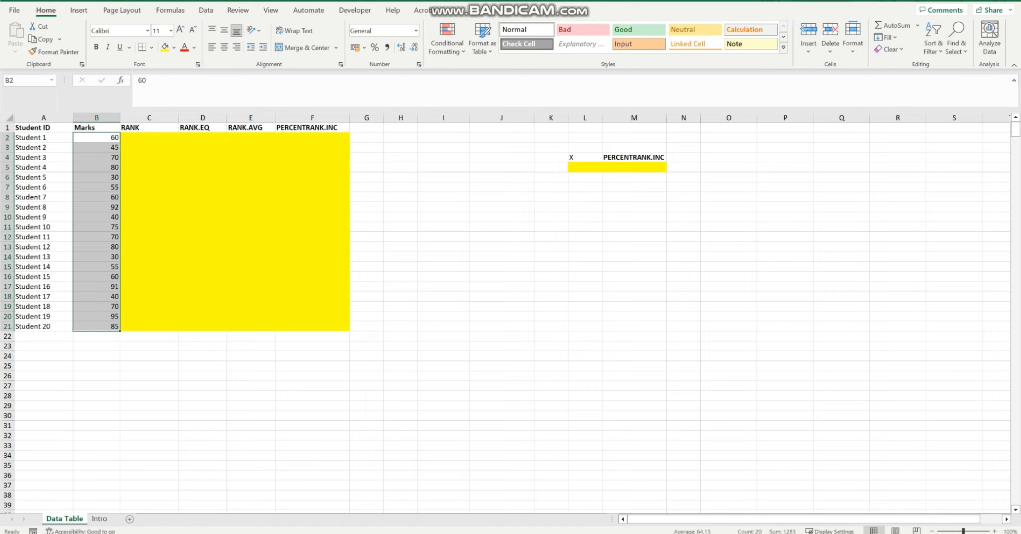
pyautogui.moveTo(150, 128); pyautogui.dragTo(312, 129)
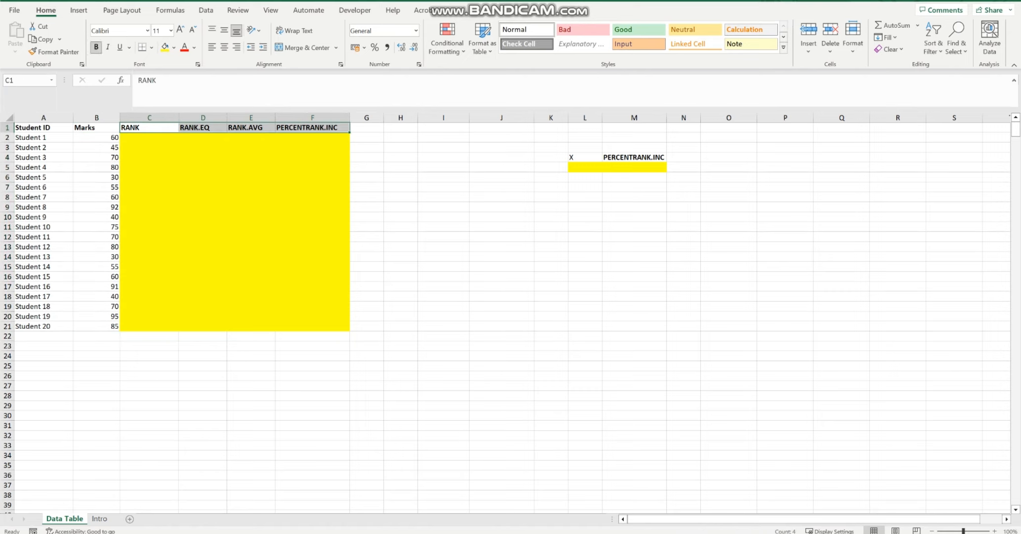
pyautogui.click(252, 157)
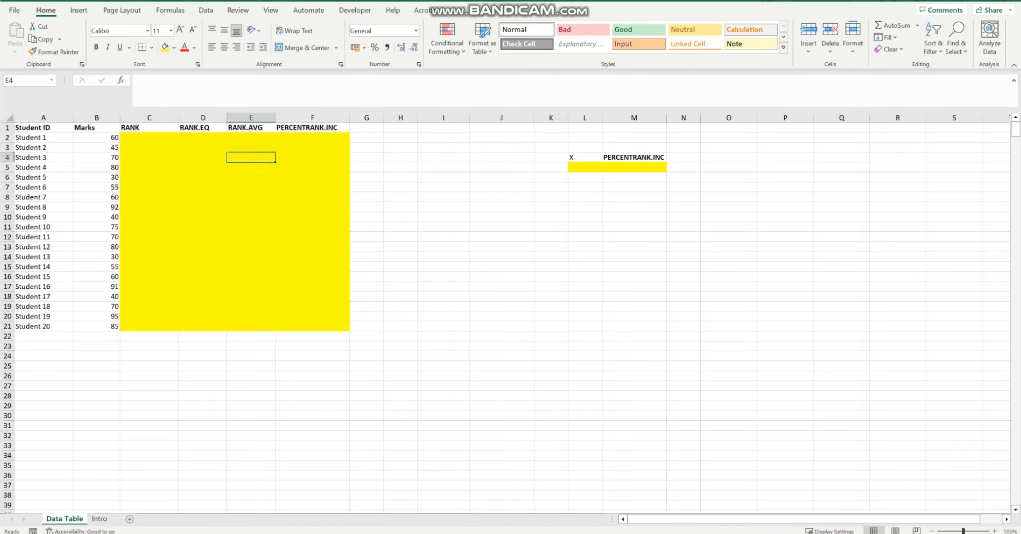
pyautogui.click(150, 137)
pyautogui.click(149, 128)
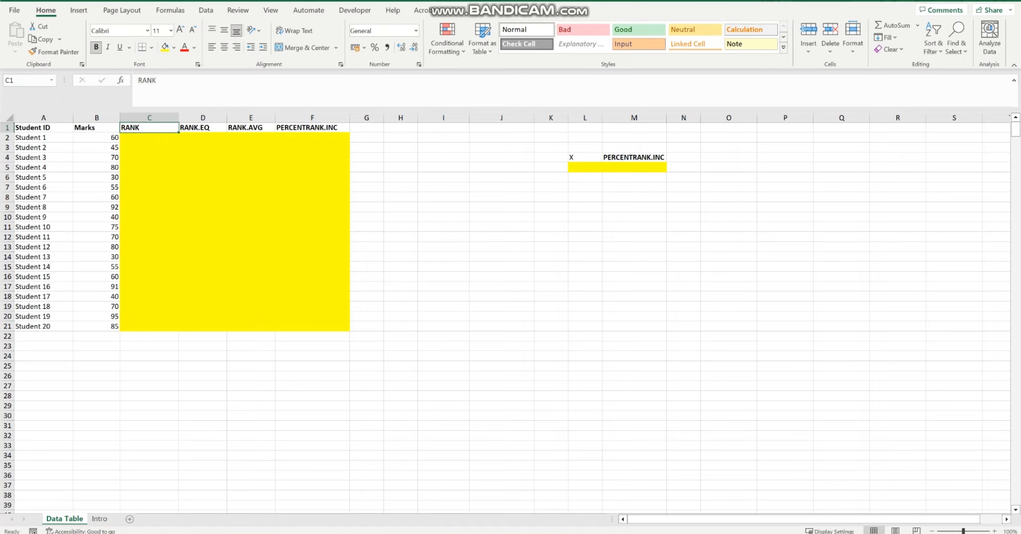
pyautogui.click(150, 137)
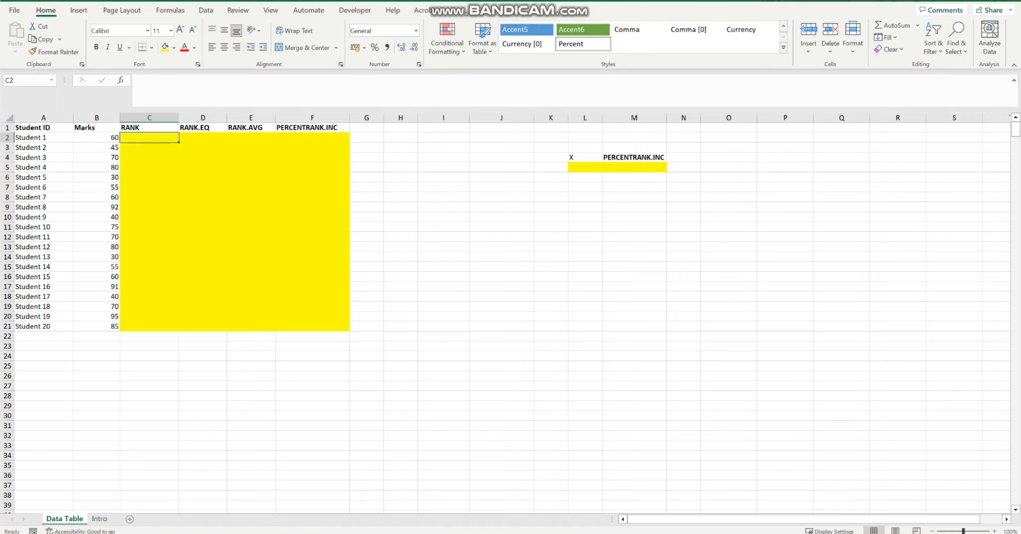
pyautogui.click(202, 137)
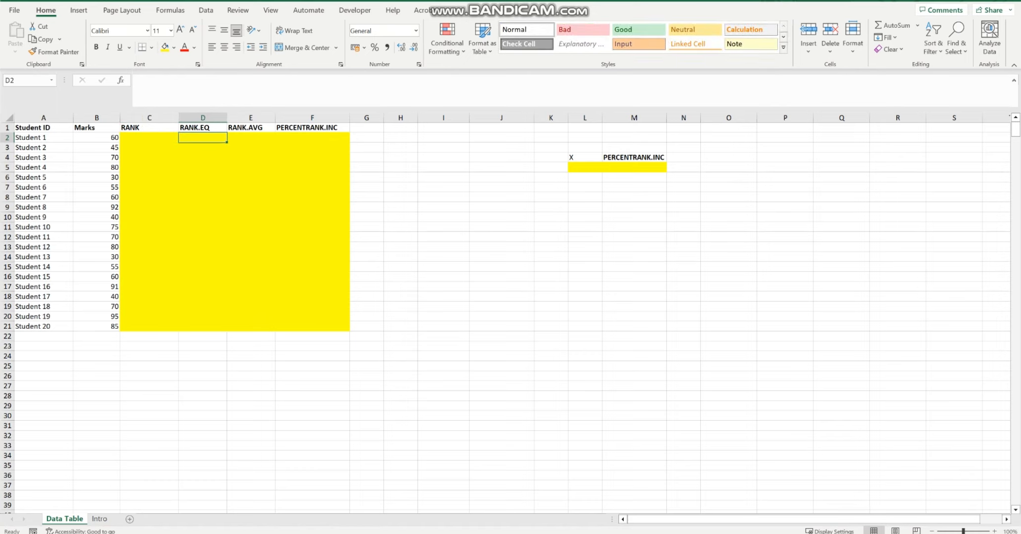
pyautogui.click(149, 137)
pyautogui.click(202, 137)
pyautogui.click(150, 137)
pyautogui.press('Up')
pyautogui.press('Right')
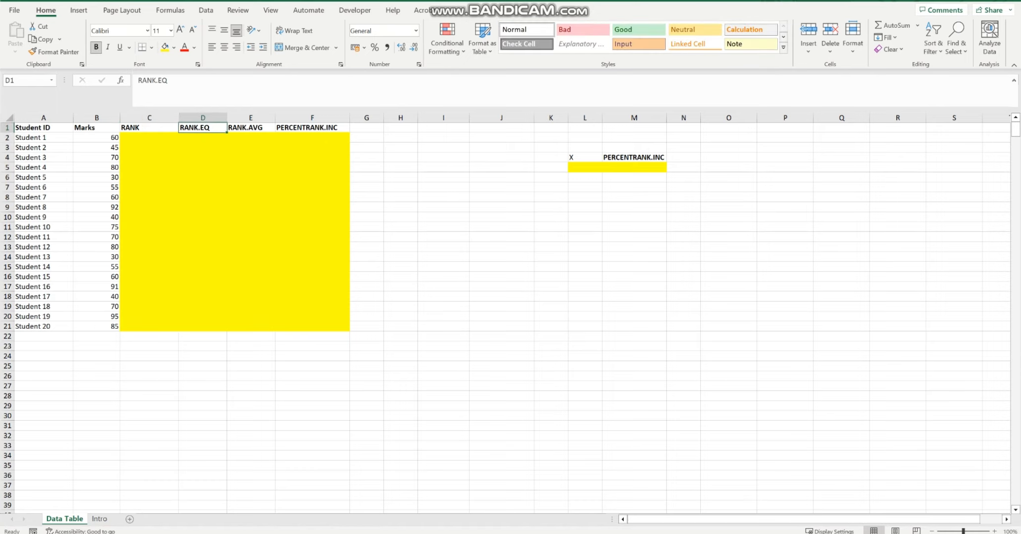
pyautogui.press('Down')
pyautogui.press('Left')
pyautogui.press('Up')
pyautogui.press('Right')
pyautogui.click(202, 148)
pyautogui.click(149, 127)
pyautogui.click(202, 128)
pyautogui.press('Down')
pyautogui.press('Left')
pyautogui.press('Up')
pyautogui.press('Right')
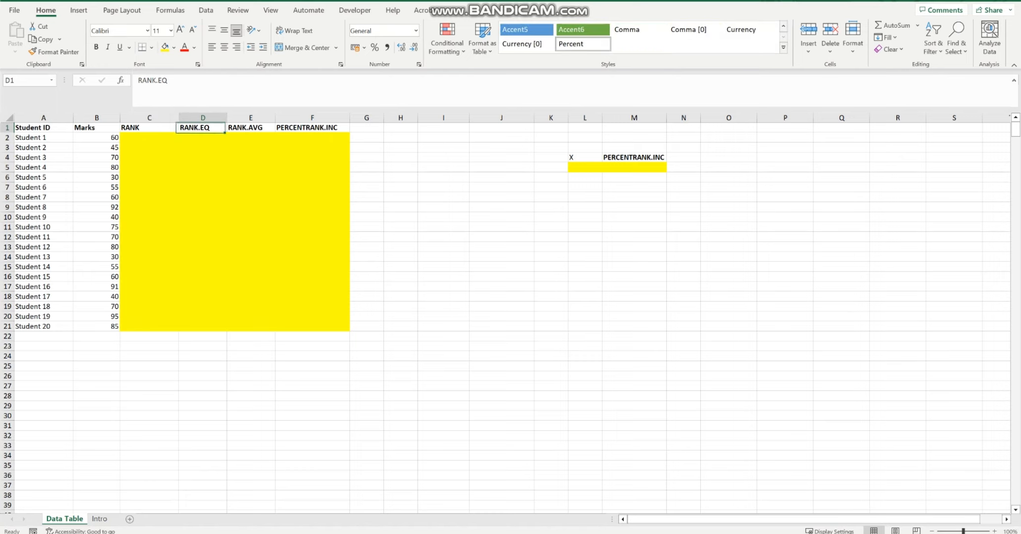
pyautogui.press('Left')
pyautogui.press('Down')
pyautogui.press('Up')
pyautogui.press('Right')
pyautogui.press('Down')
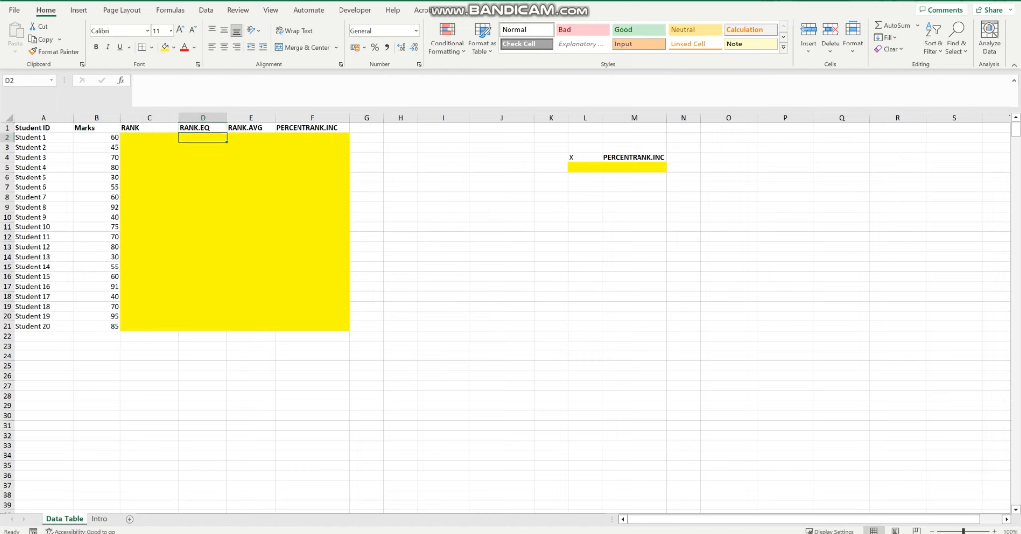
pyautogui.press('Left')
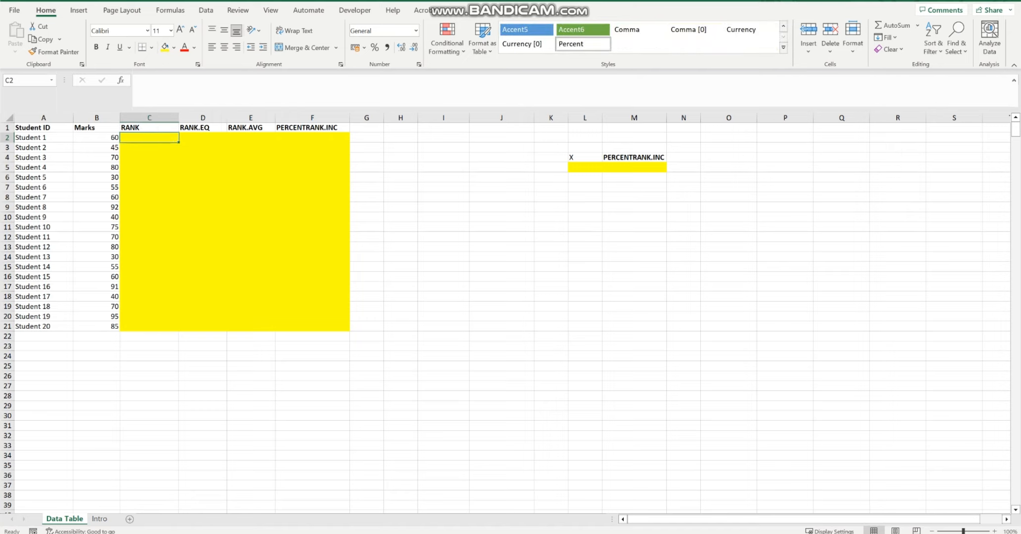
pyautogui.write('=r')
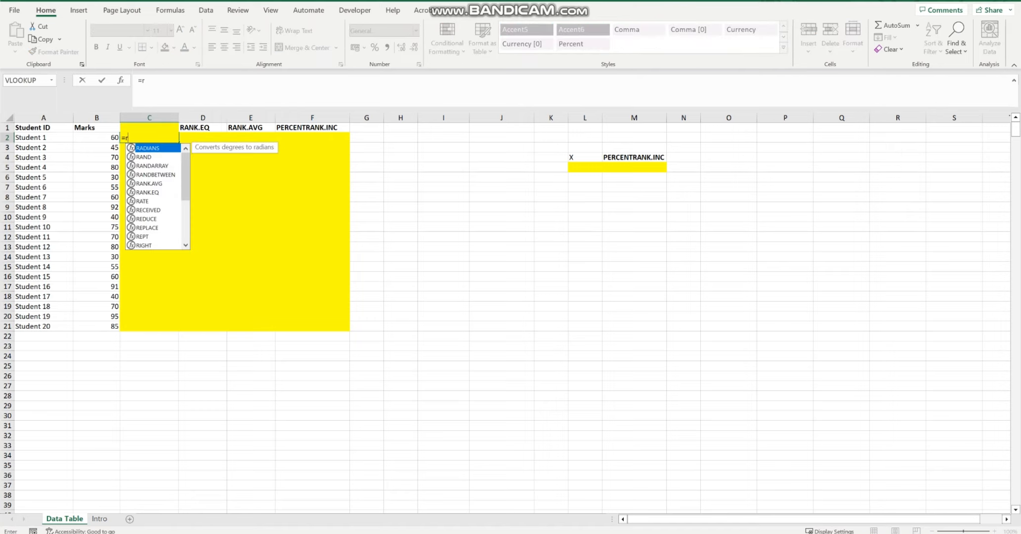
pyautogui.write('ank')
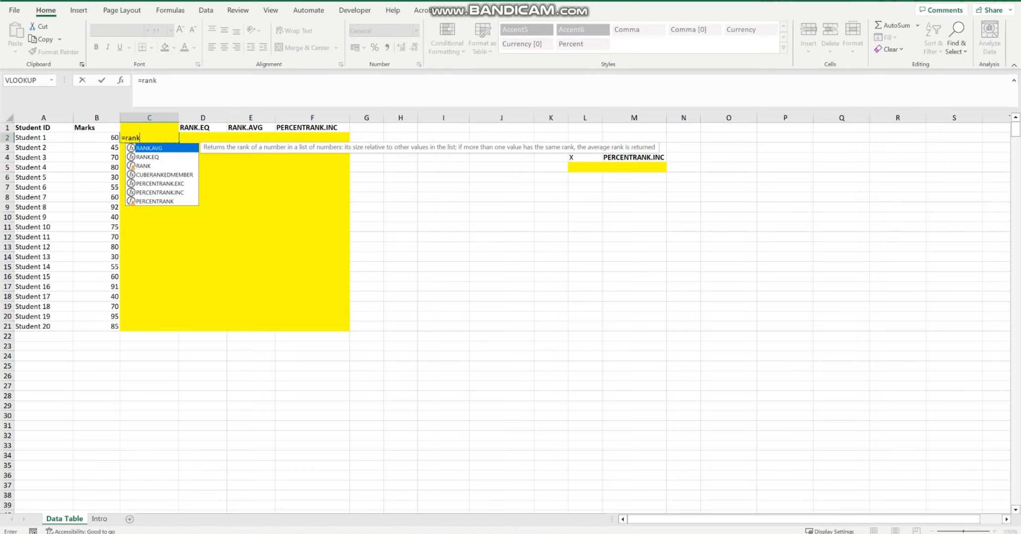
pyautogui.press('BackSpace')
pyautogui.press('BackSpace')
pyautogui.press('BackSpace')
pyautogui.press('BackSpace')
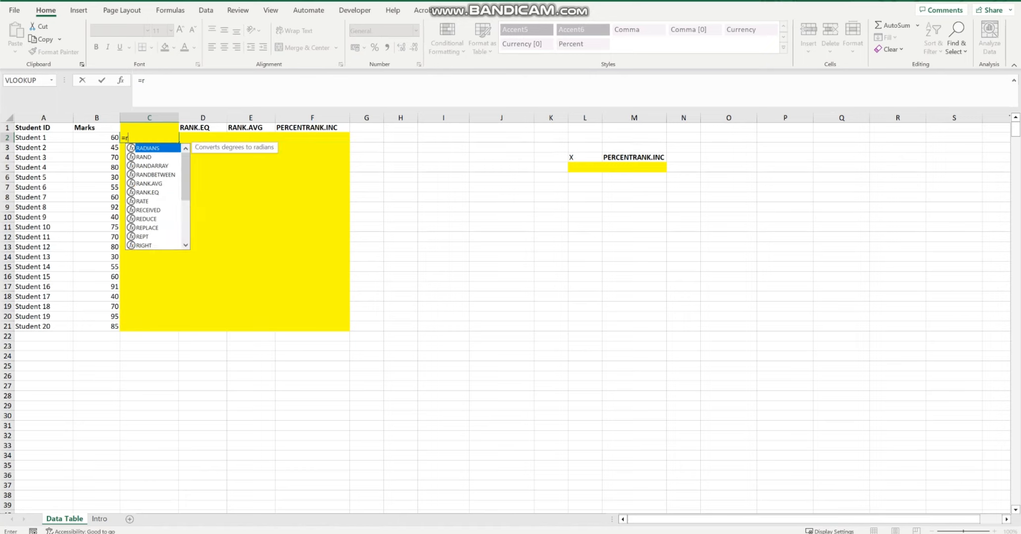
pyautogui.press('Escape')
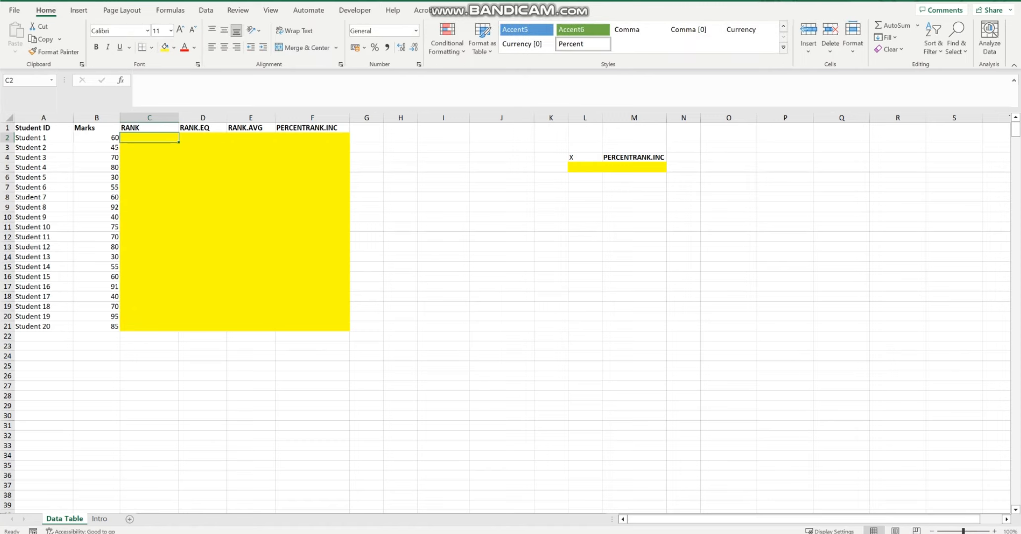
# - Examine the marks in B2:B21 and Student 1's mark in B2 alongside its empty RANK cell
pyautogui.moveTo(197, 128); pyautogui.dragTo(156, 129)
pyautogui.moveTo(96, 137); pyautogui.dragTo(97, 326)
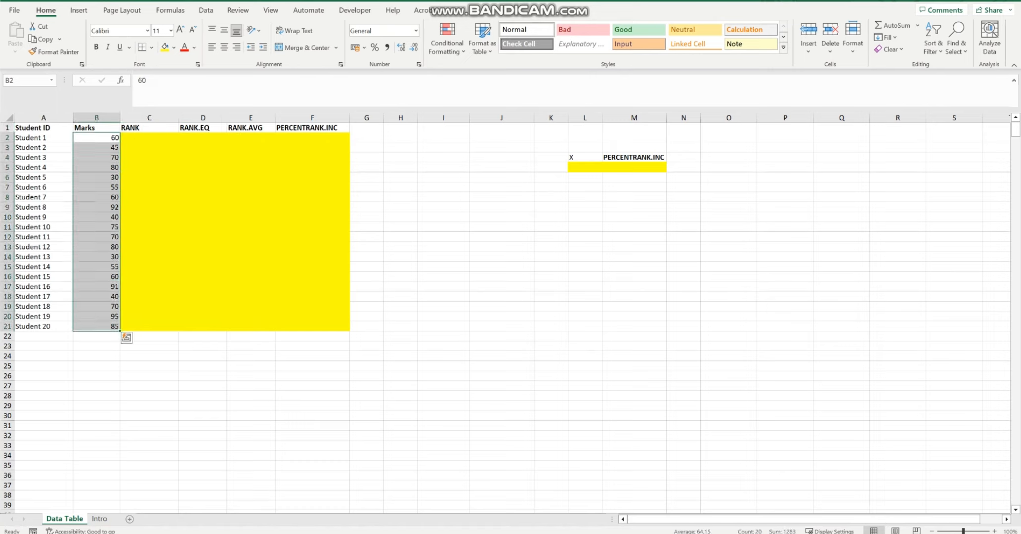
pyautogui.click(96, 138)
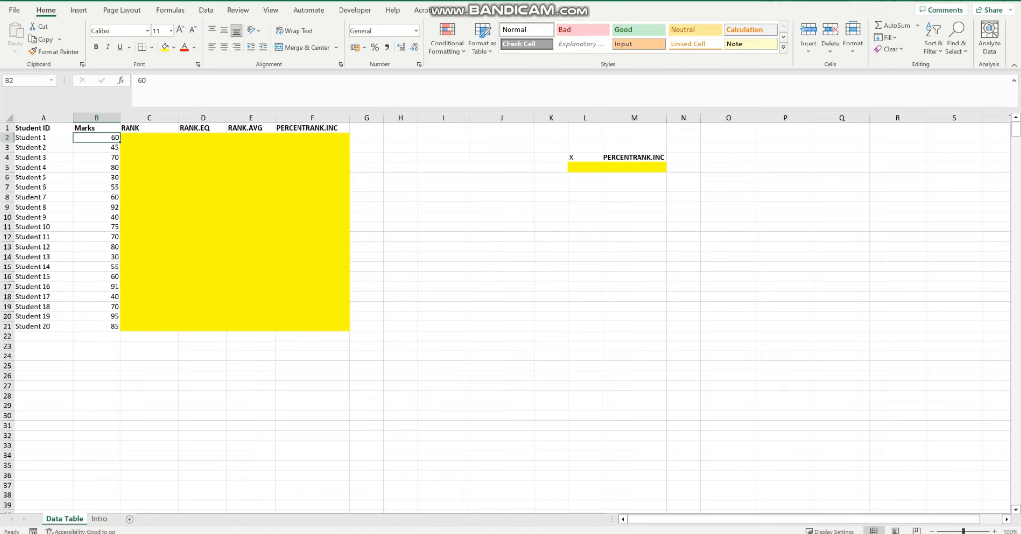
pyautogui.click(149, 137)
pyautogui.click(96, 138)
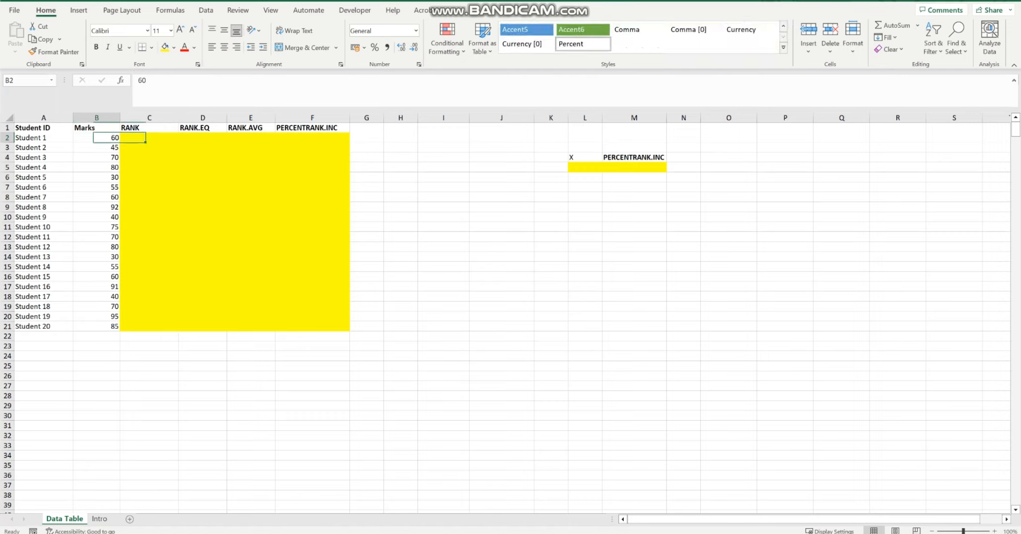
pyautogui.click(149, 138)
pyautogui.click(97, 138)
pyautogui.click(150, 138)
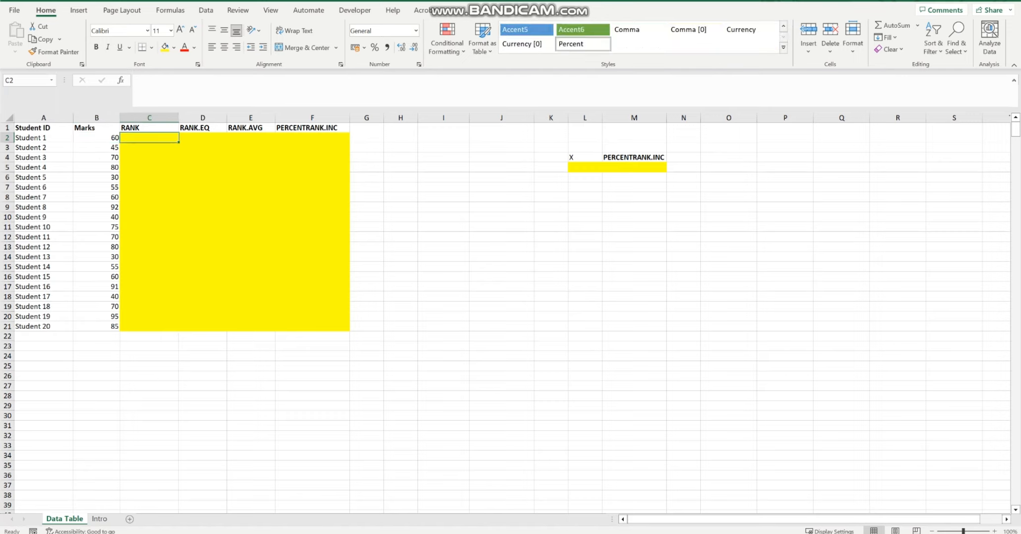
pyautogui.moveTo(97, 138); pyautogui.dragTo(96, 326)
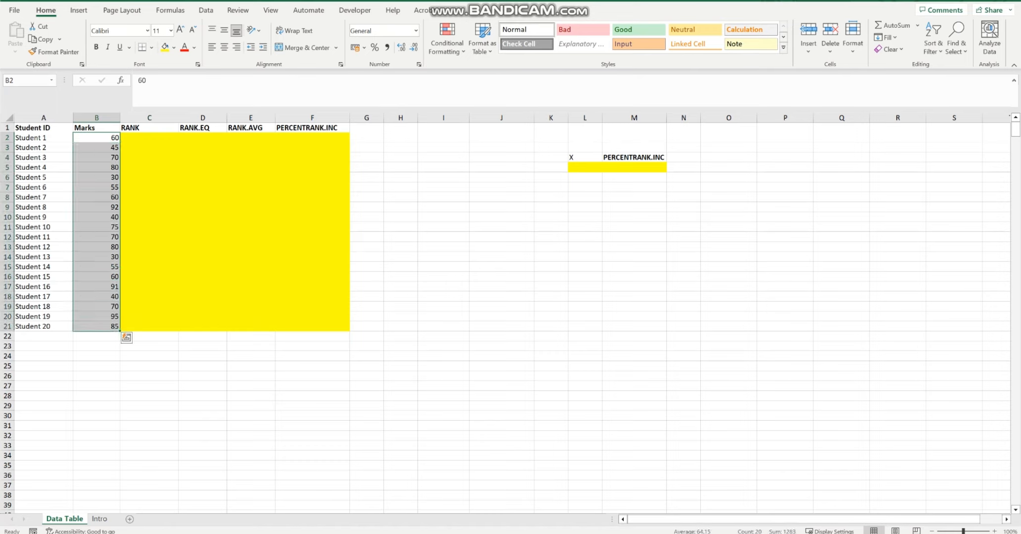
# - Start a RANK formula in C2 with B2 as the number and B2:B21 as the reference range
pyautogui.click(149, 138)
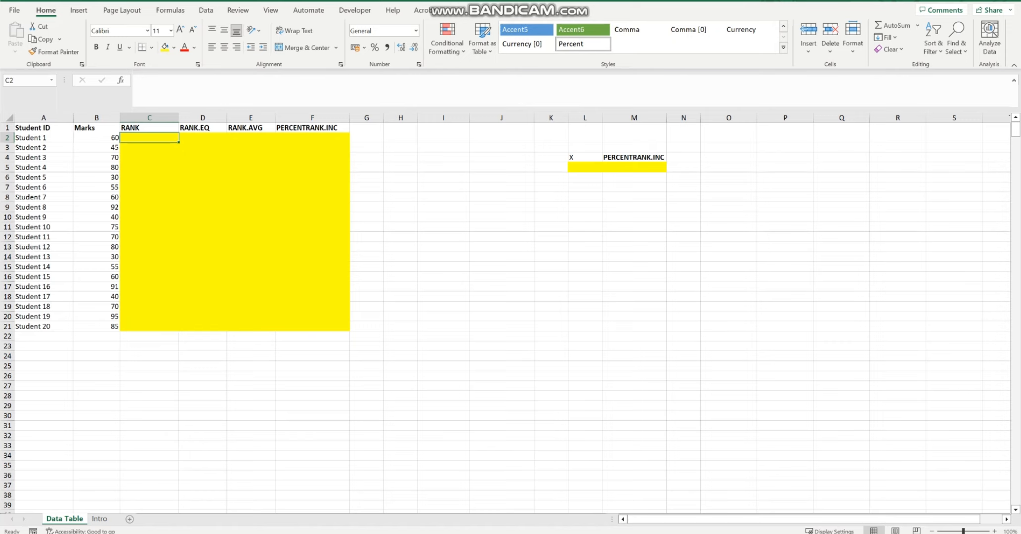
pyautogui.write('=r')
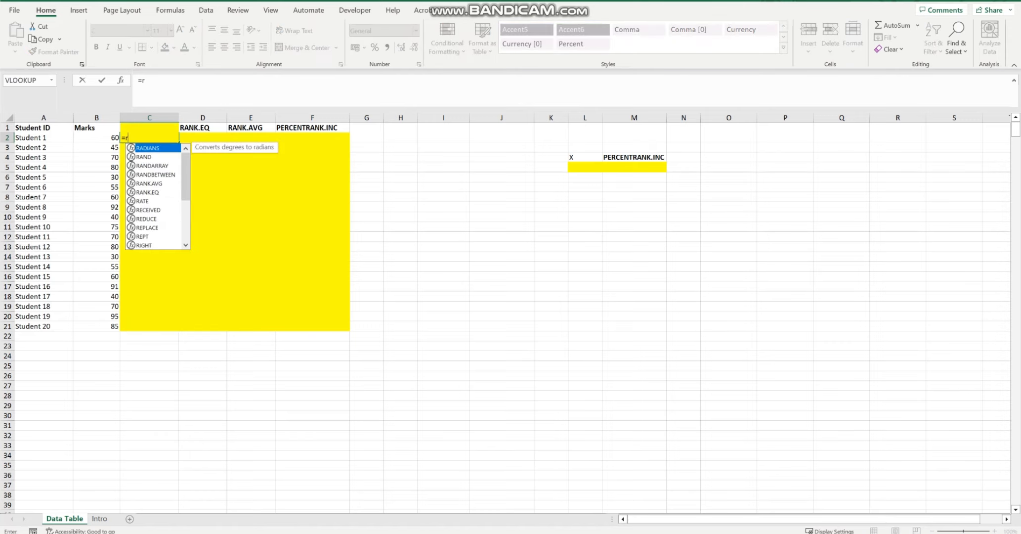
pyautogui.press('BackSpace')
pyautogui.write('RANK')
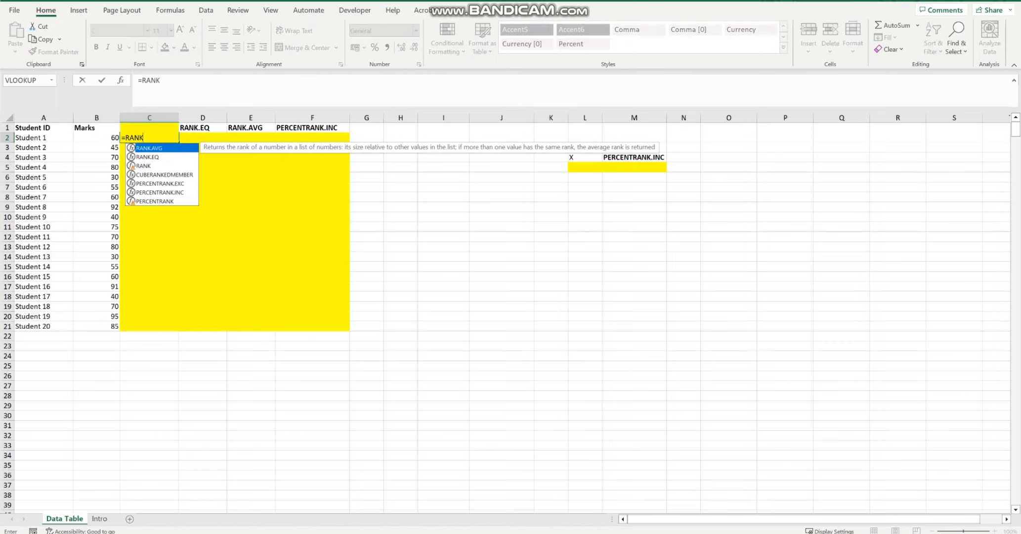
pyautogui.write('(')
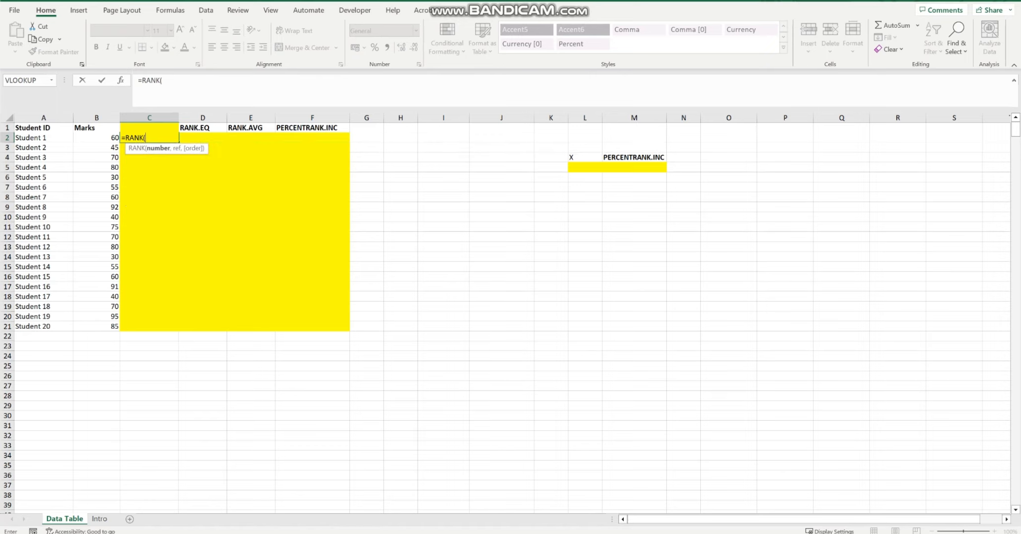
pyautogui.press('Left')
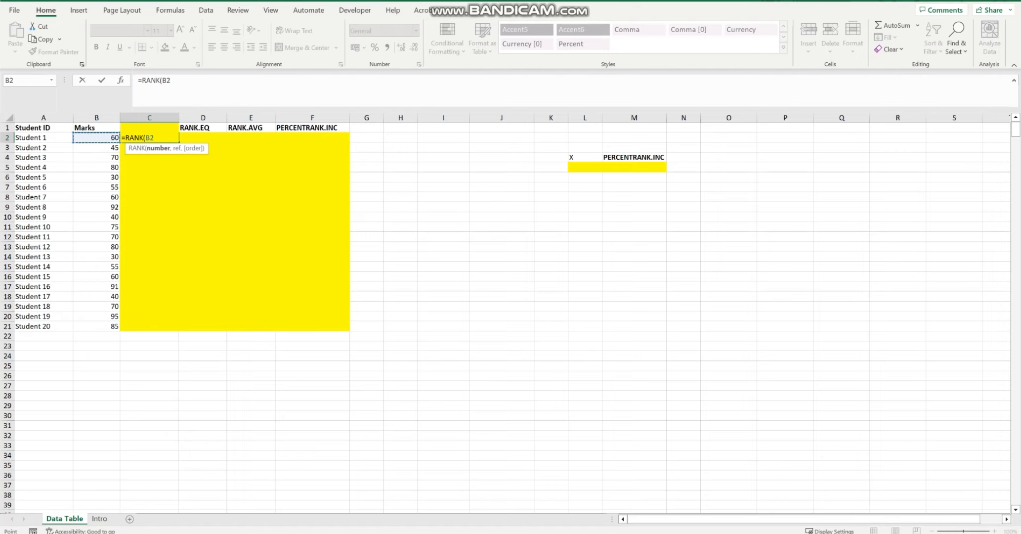
pyautogui.write(',')
pyautogui.moveTo(98, 140); pyautogui.dragTo(111, 327)
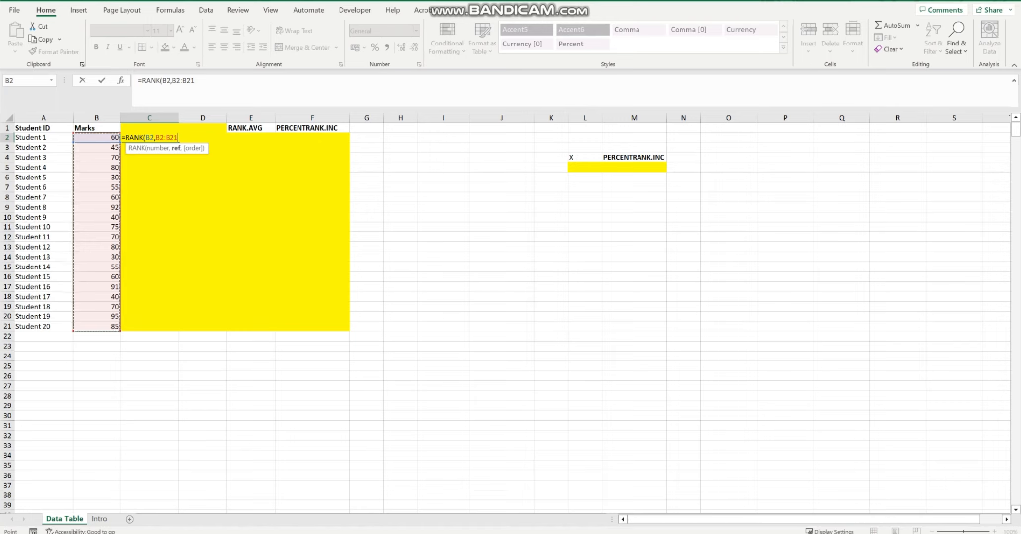
# - Make the reference range absolute and complete C2 as =RANK(B2,$B$2:$B$21), leaving out the order argument
pyautogui.moveTo(173, 81); pyautogui.dragTo(195, 80)
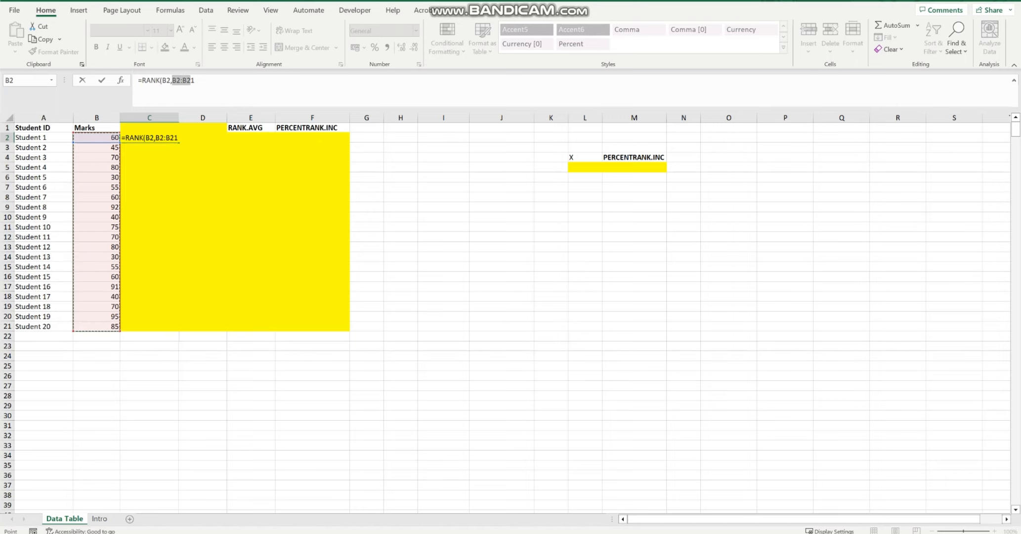
pyautogui.press('F4')
pyautogui.click(211, 81)
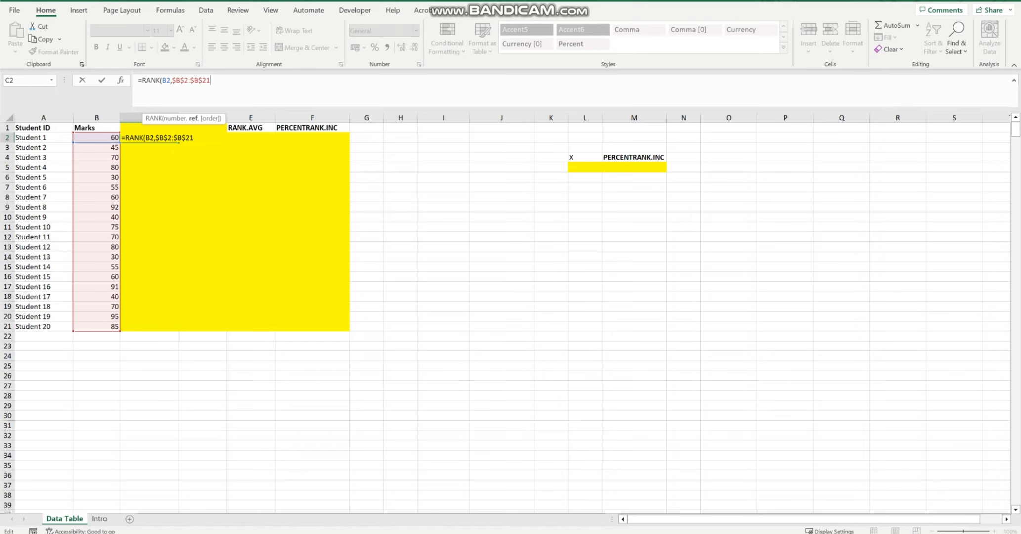
pyautogui.write(',')
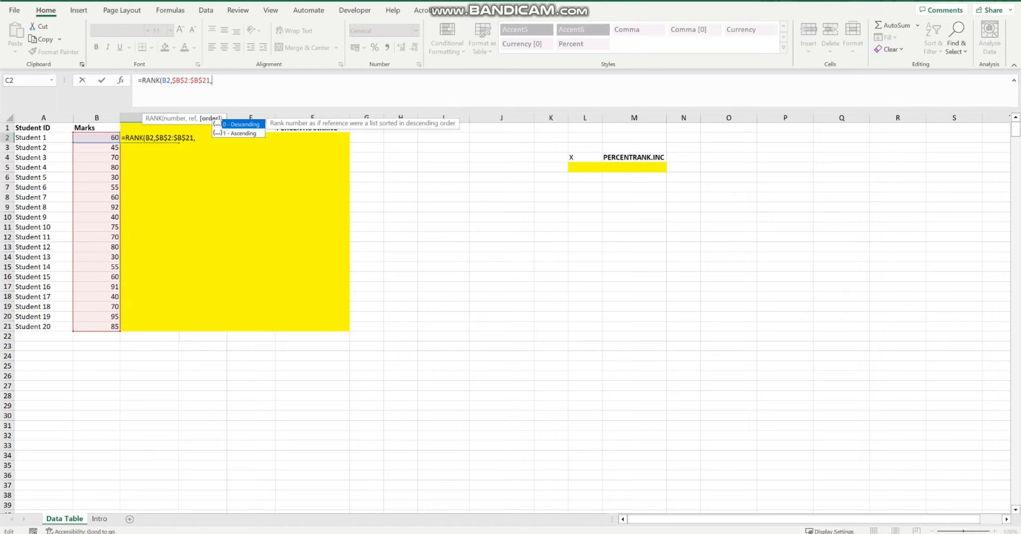
pyautogui.write('1')
pyautogui.press('BackSpace')
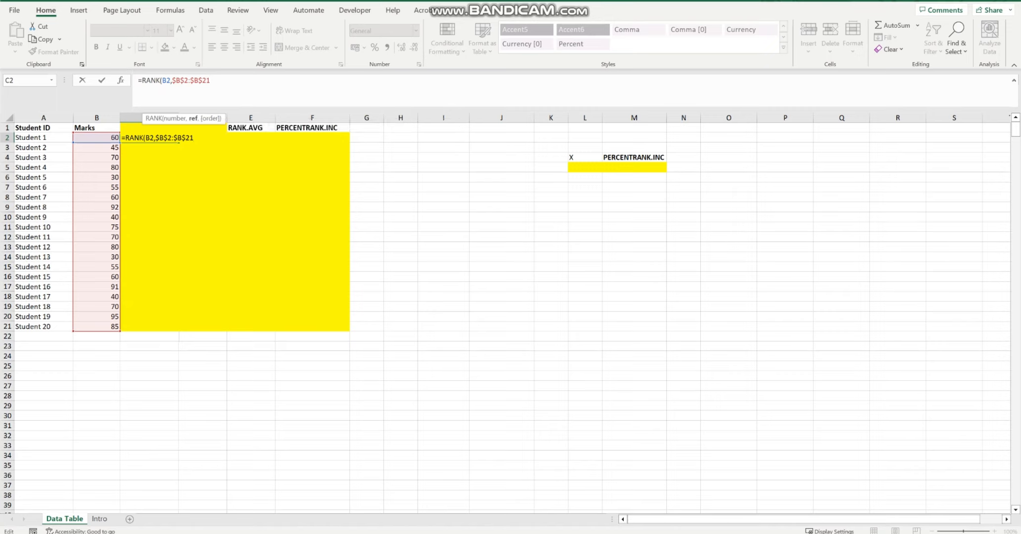
pyautogui.write(')')
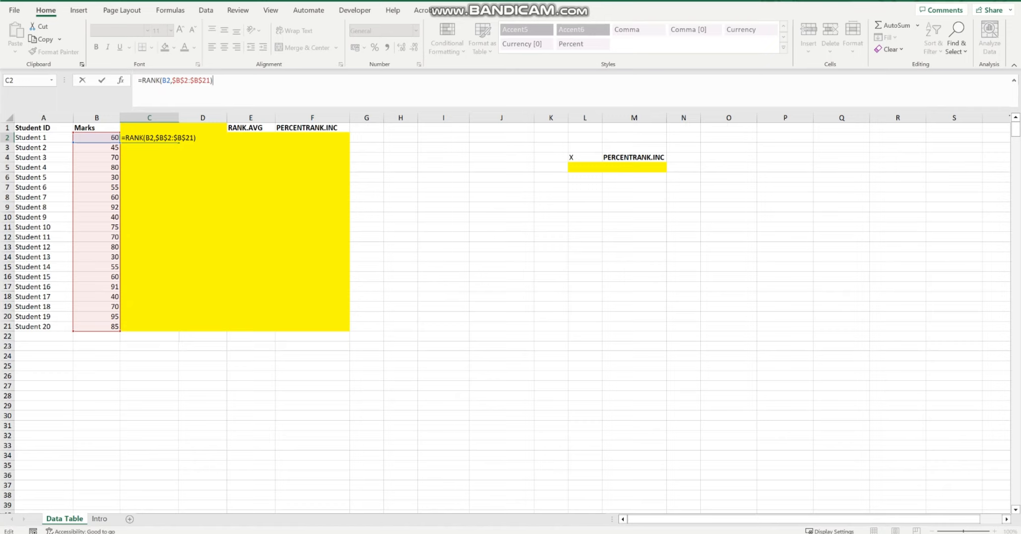
pyautogui.press('Return')
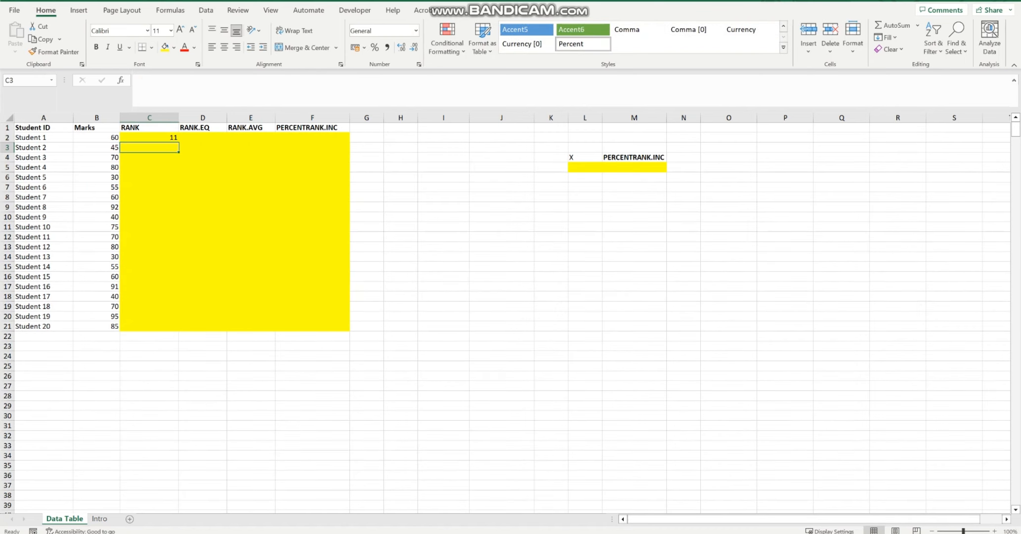
# - Fill the RANK formula from C2 down through C21 for all the students
pyautogui.press('Up')
pyautogui.press('Up')
pyautogui.press('Down')
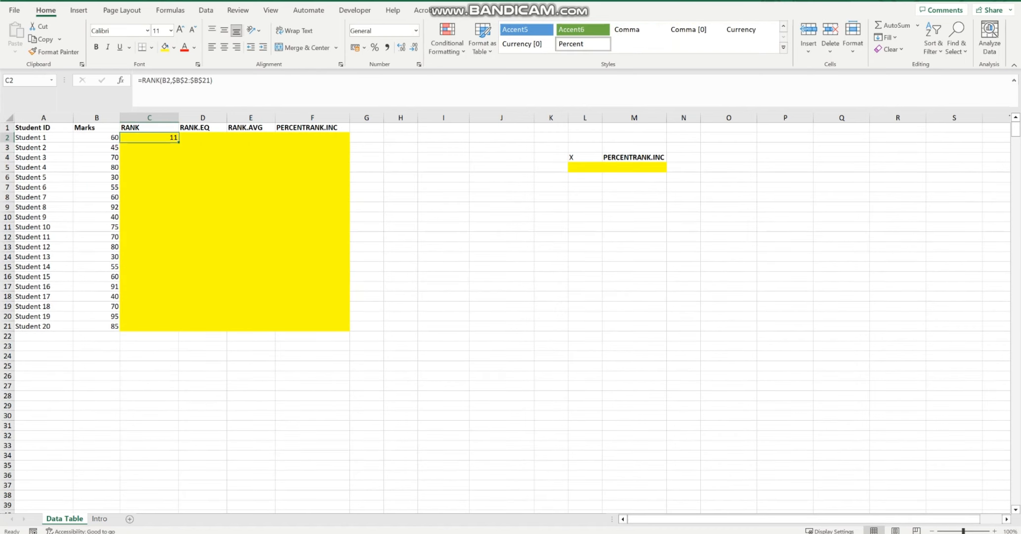
pyautogui.doubleClick(179, 143)
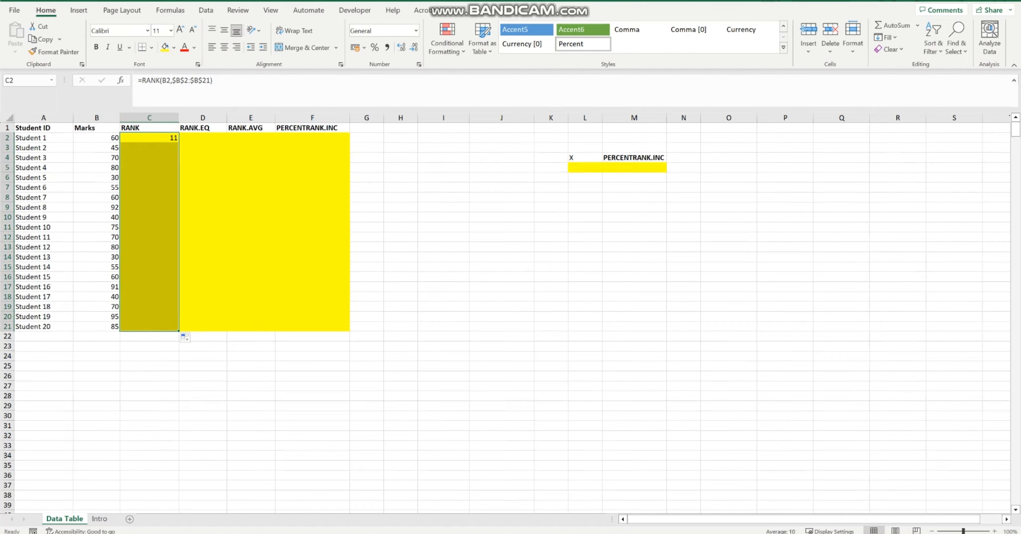
pyautogui.click(150, 138)
pyautogui.moveTo(150, 138); pyautogui.dragTo(149, 326)
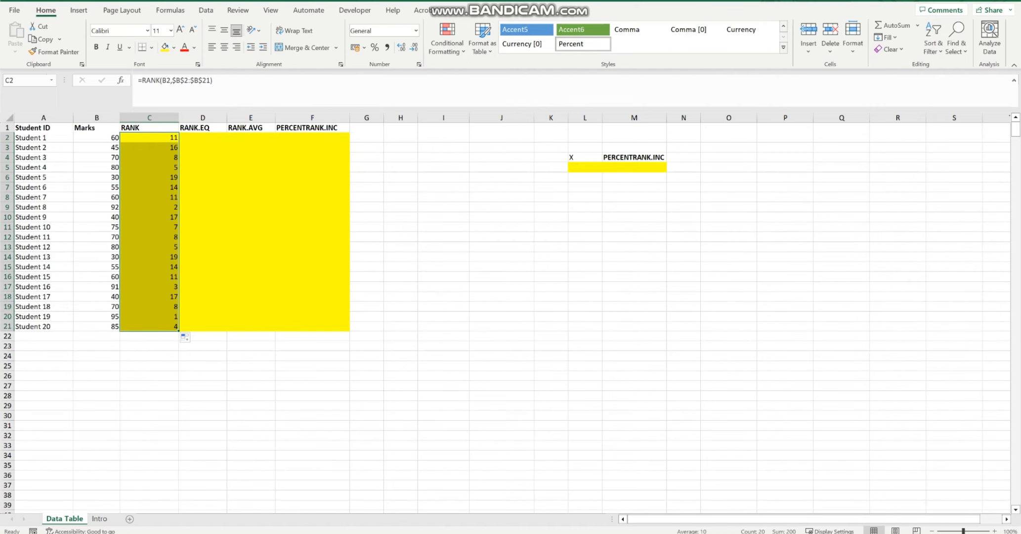
# - Examine the RANK results for the highest mark in B20 and the tied lowest marks of Students 5 and 13
pyautogui.click(8, 316)
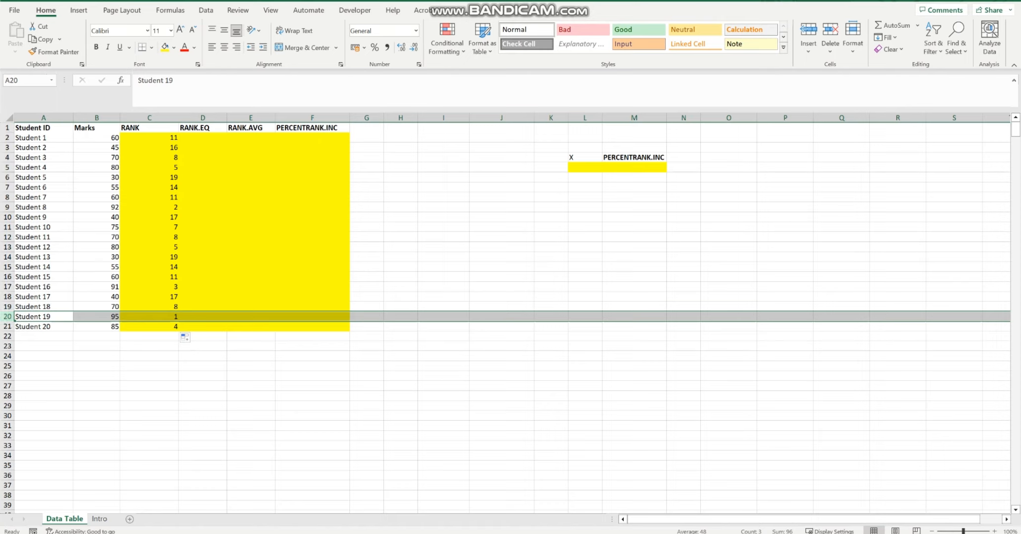
pyautogui.click(96, 316)
pyautogui.moveTo(149, 316); pyautogui.dragTo(97, 317)
pyautogui.click(97, 317)
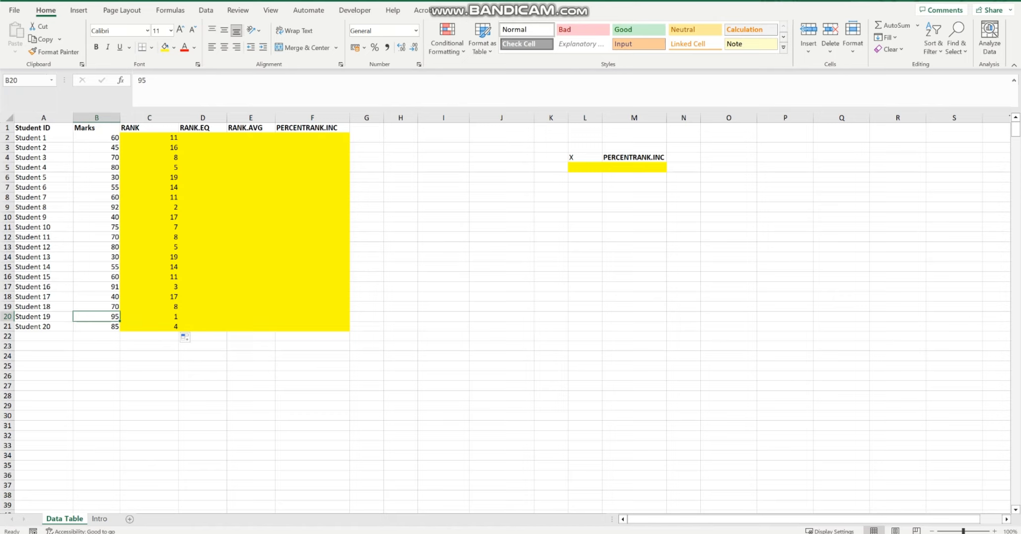
pyautogui.moveTo(150, 207); pyautogui.dragTo(150, 177)
pyautogui.click(149, 177)
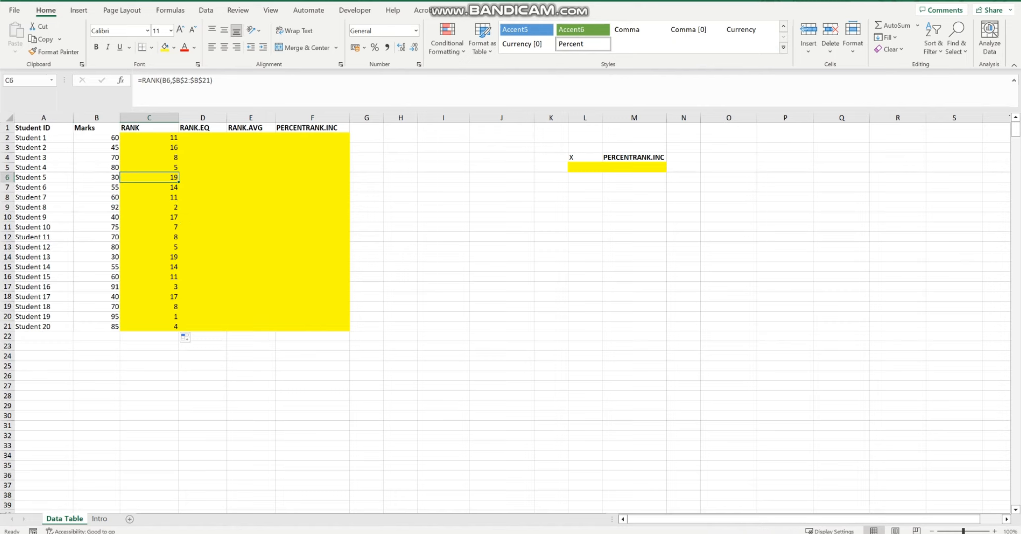
pyautogui.click(149, 257)
# - Start a RANK.EQ formula in D2 with B2 as the number and B2:B21 as the reference range
pyautogui.click(203, 138)
pyautogui.click(203, 129)
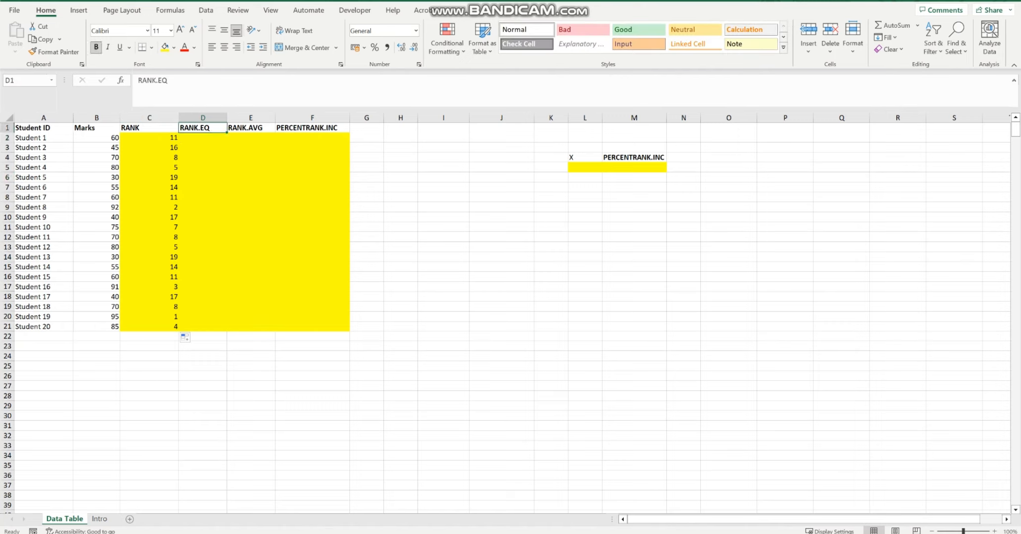
pyautogui.click(202, 148)
pyautogui.click(203, 128)
pyautogui.click(202, 138)
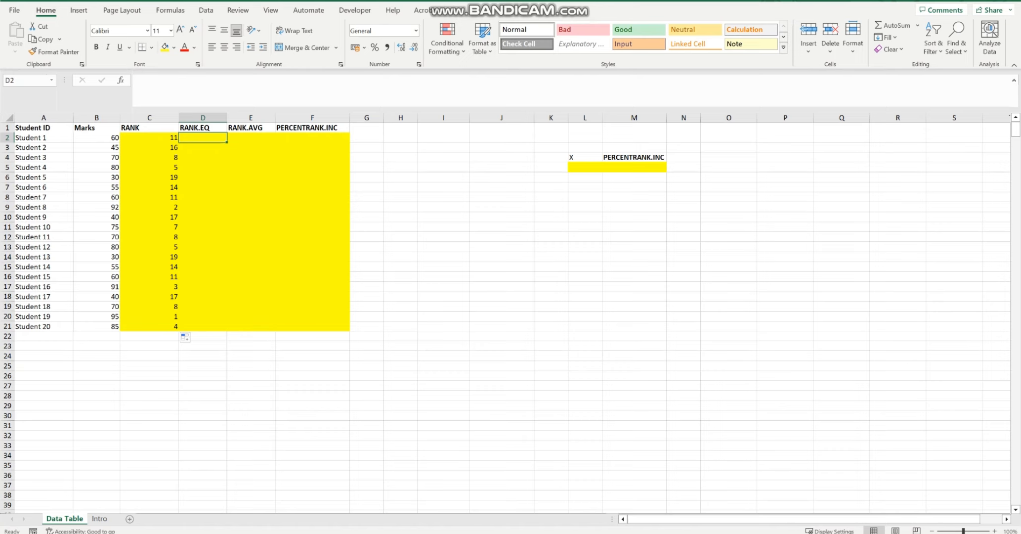
pyautogui.write('=RANK')
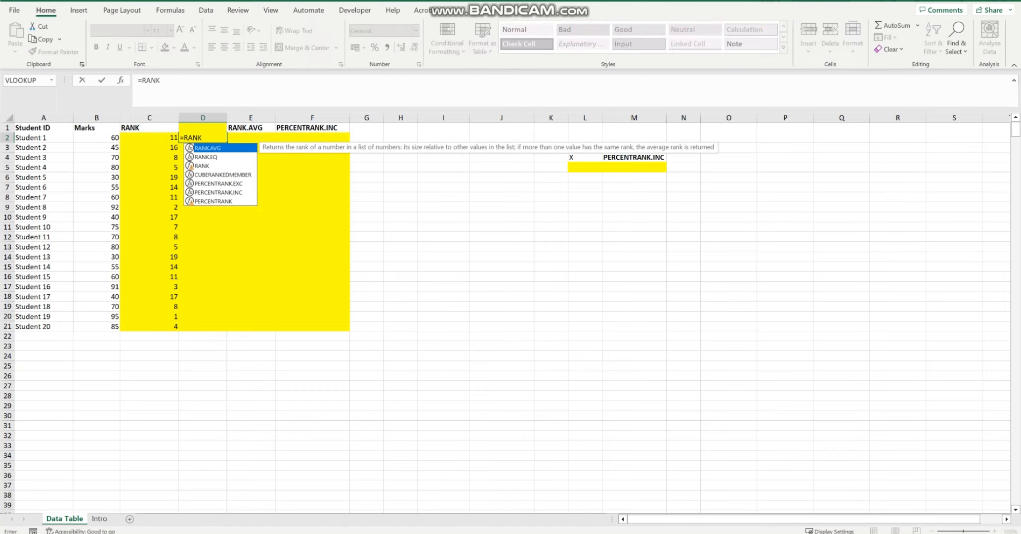
pyautogui.write('.EQ')
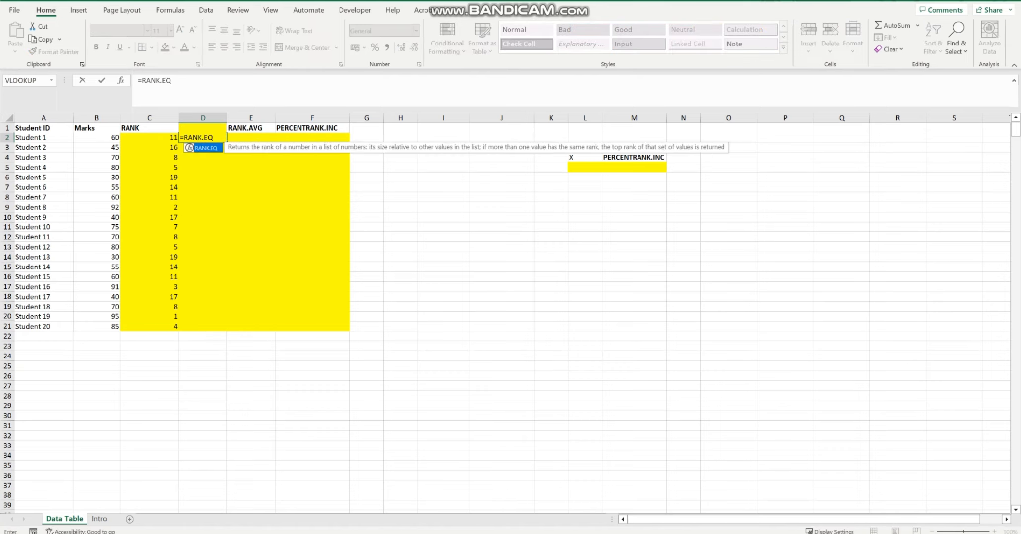
pyautogui.write('(')
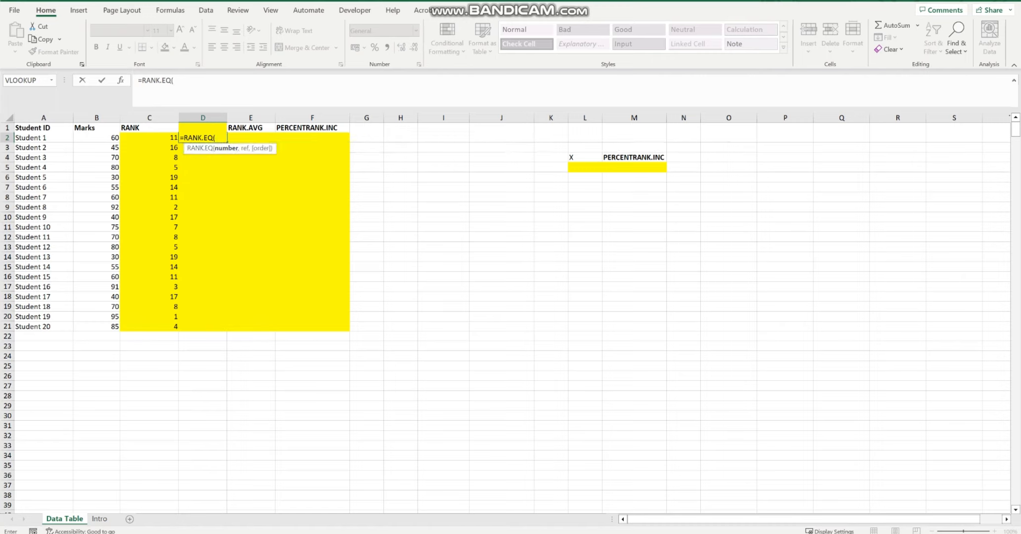
pyautogui.click(97, 138)
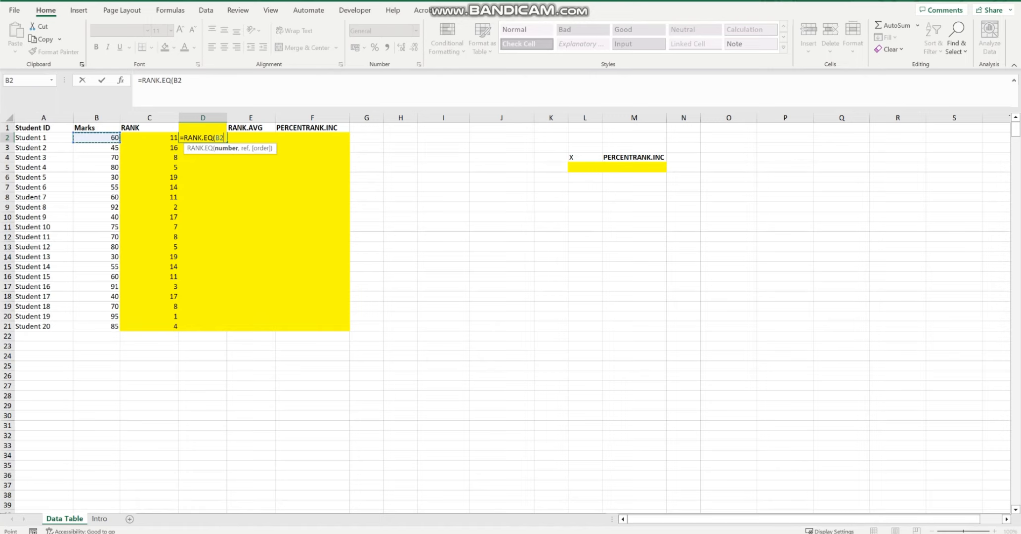
pyautogui.write(',')
pyautogui.moveTo(96, 138); pyautogui.dragTo(96, 327)
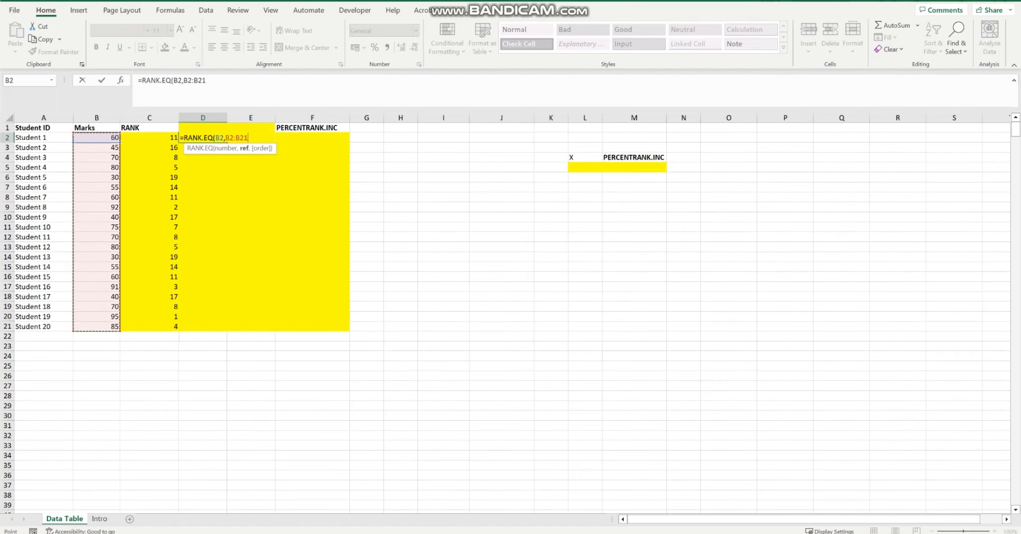
# - Complete D2 as =RANK.EQ(B2,$B$2:$B$21), leaving out the order argument, and fill it down through D21
pyautogui.press('F4')
pyautogui.press('F2')
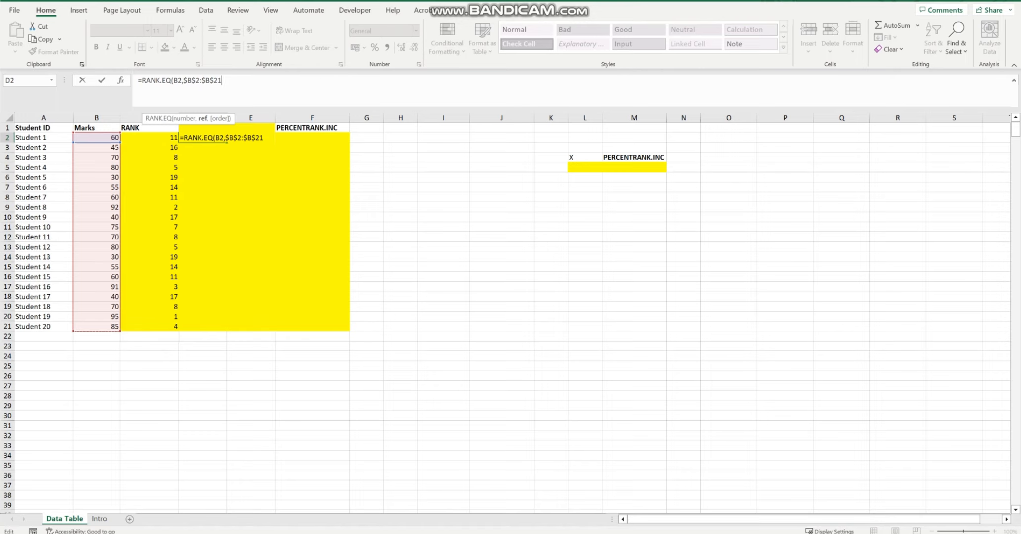
pyautogui.write(',')
pyautogui.press('BackSpace')
pyautogui.write(')')
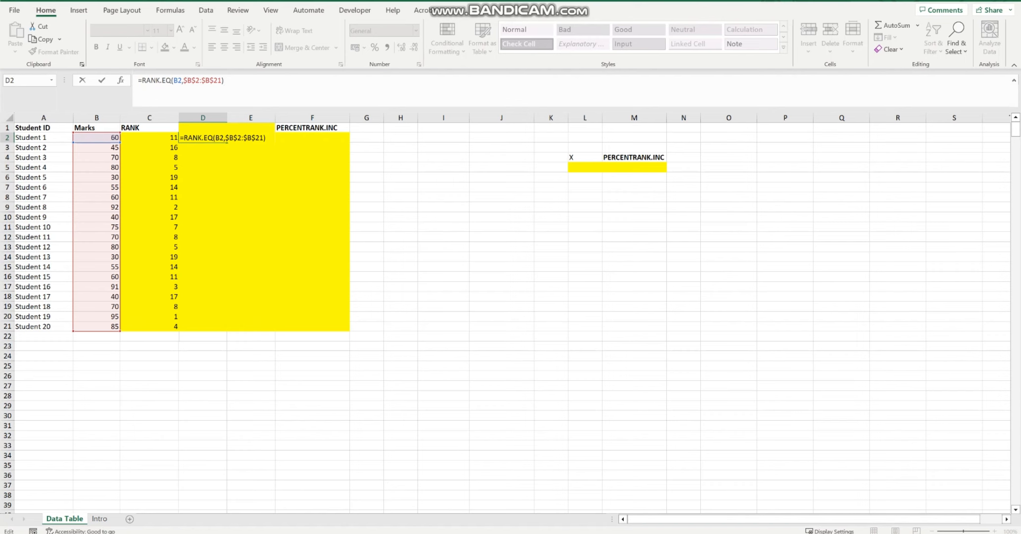
pyautogui.press('Return')
pyautogui.press('Up')
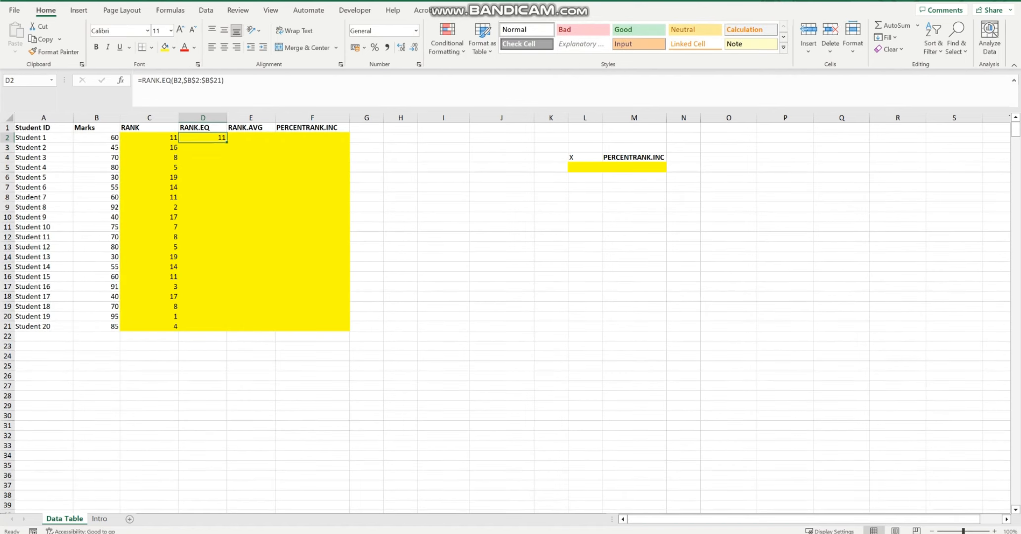
pyautogui.doubleClick(227, 142)
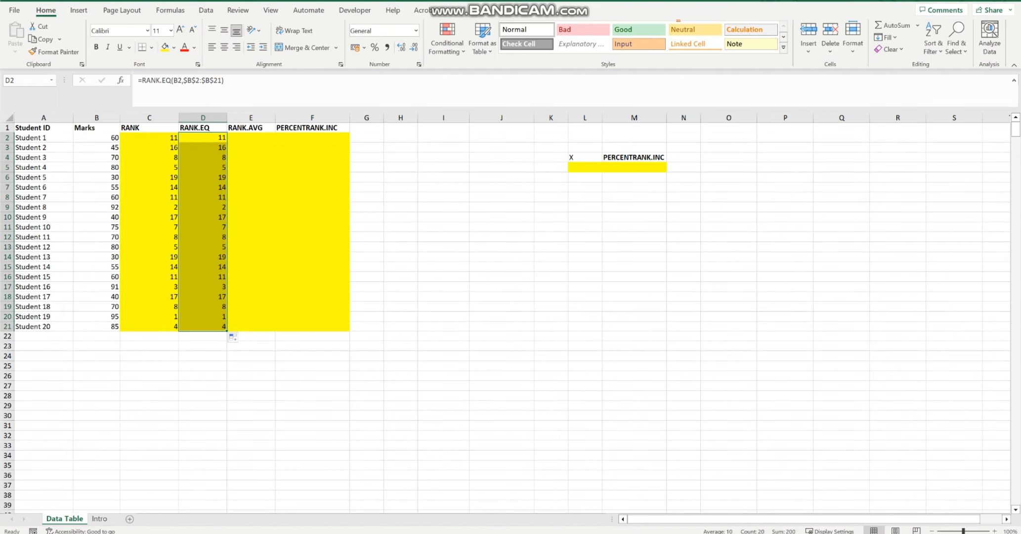
# - Compare the RANK and RANK.EQ columns, examining the tied marks in B6 and B14 and their ranks in D6 and D14
pyautogui.moveTo(148, 317); pyautogui.dragTo(203, 127)
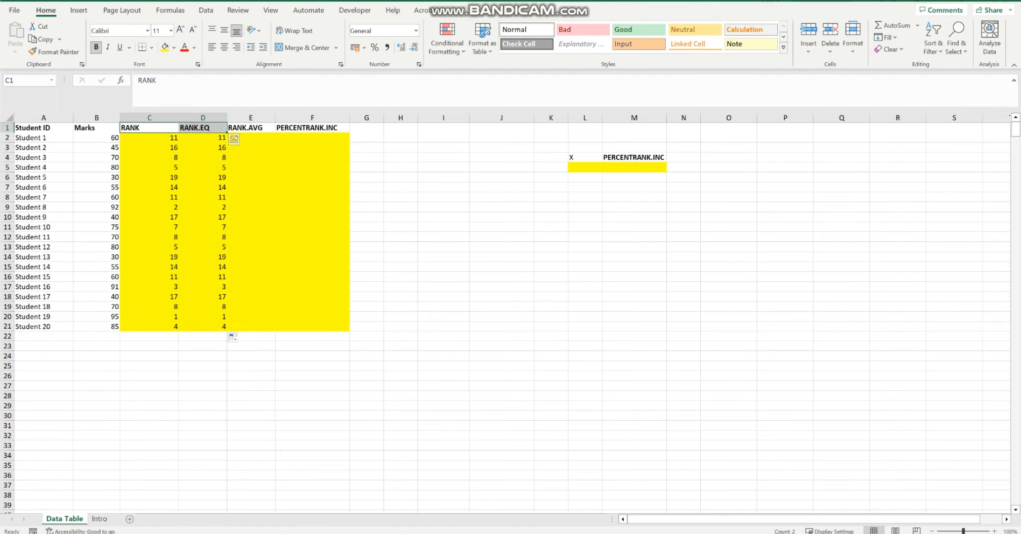
pyautogui.click(251, 138)
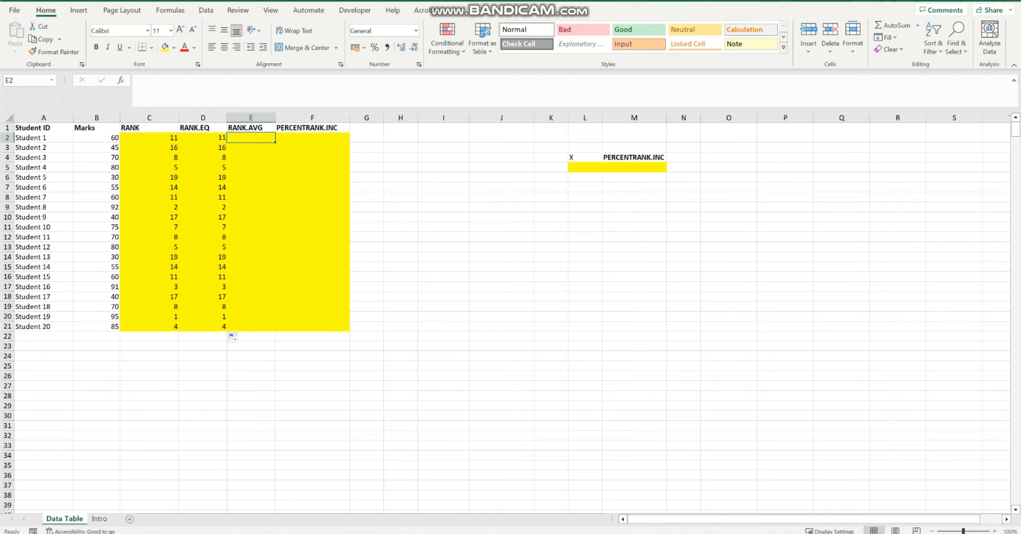
pyautogui.scroll(1, 251, 138)
pyautogui.scroll(1, 252, 138)
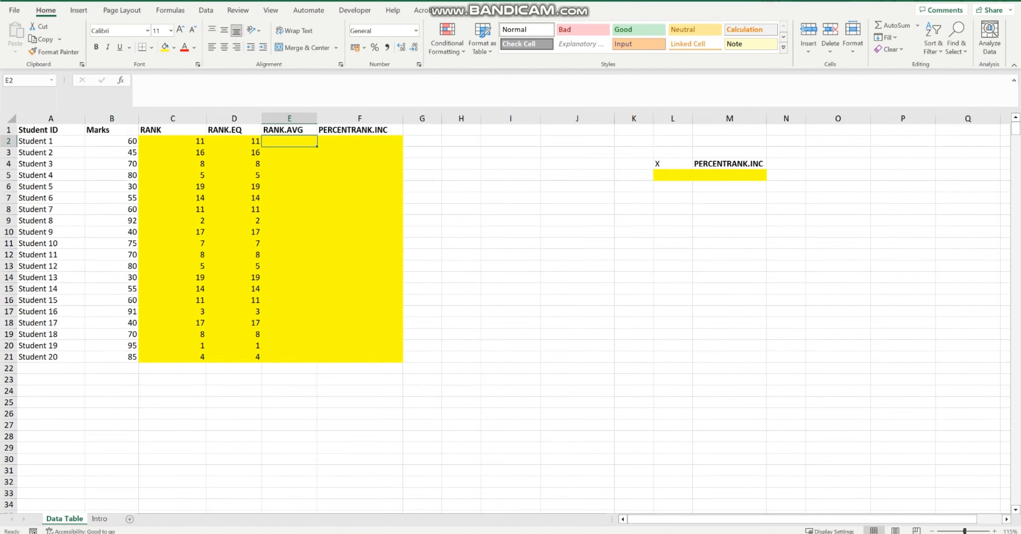
pyautogui.click(112, 187)
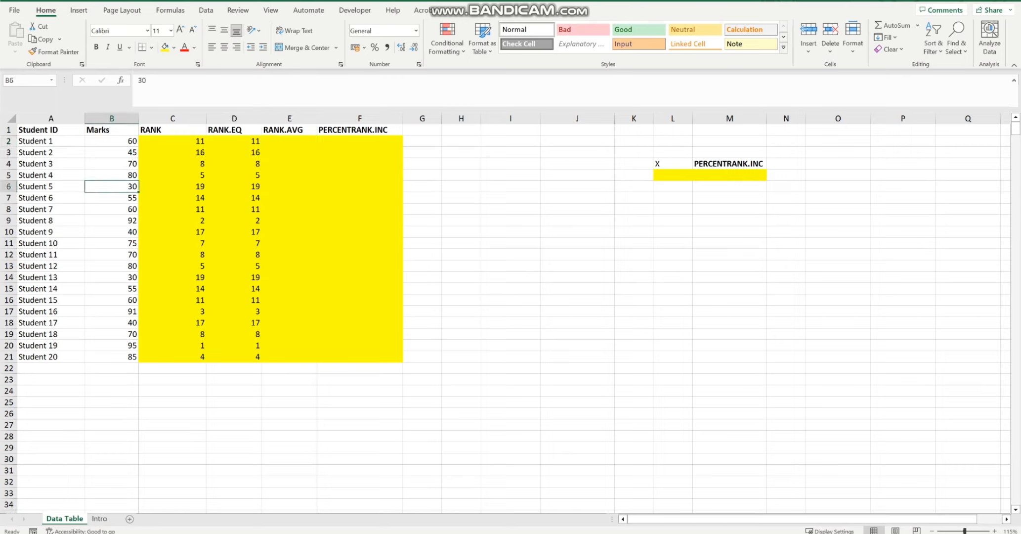
pyautogui.keyDown('ctrl'); pyautogui.click(112, 278); pyautogui.keyUp('ctrl')
pyautogui.click(233, 278)
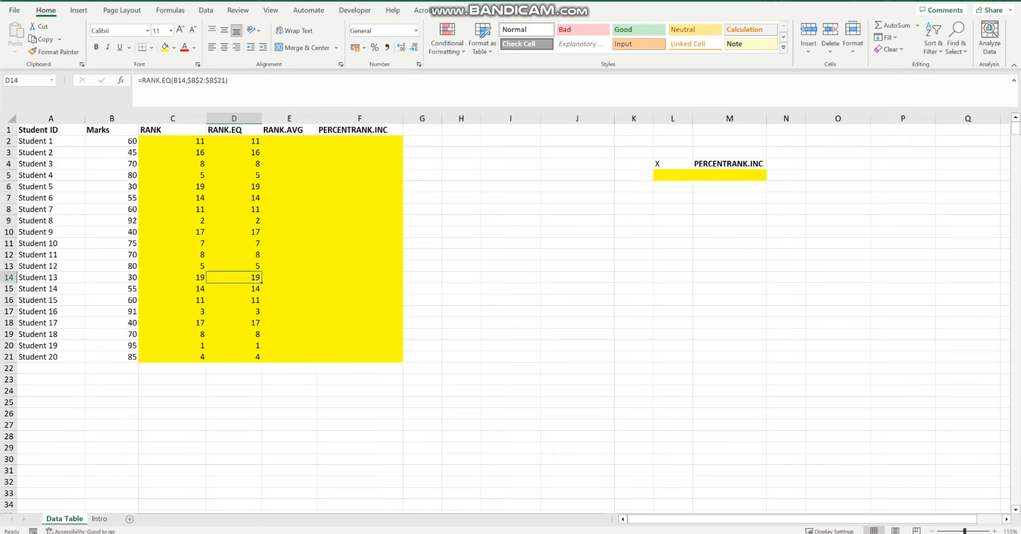
pyautogui.keyDown('ctrl'); pyautogui.click(234, 186); pyautogui.keyUp('ctrl')
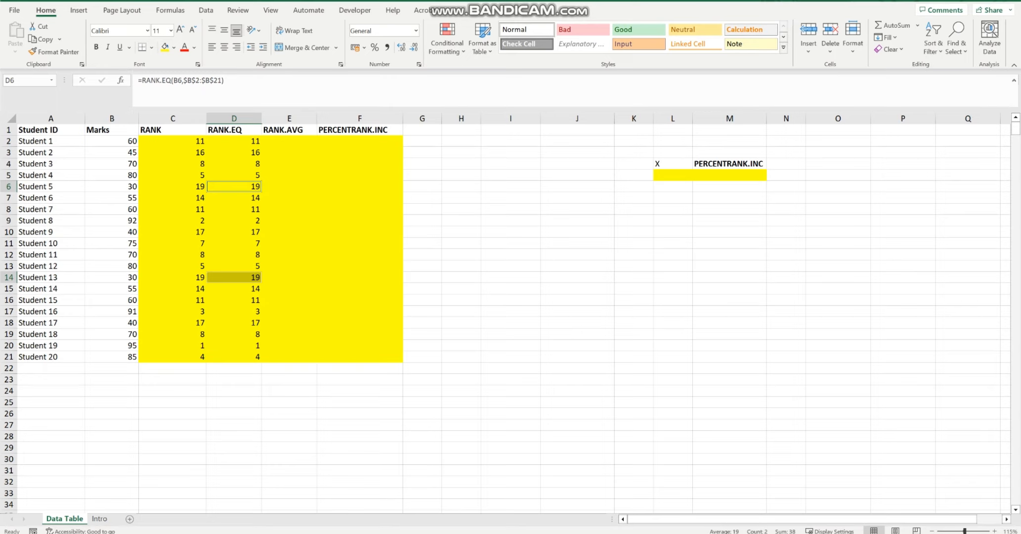
pyautogui.click(290, 130)
pyautogui.click(290, 141)
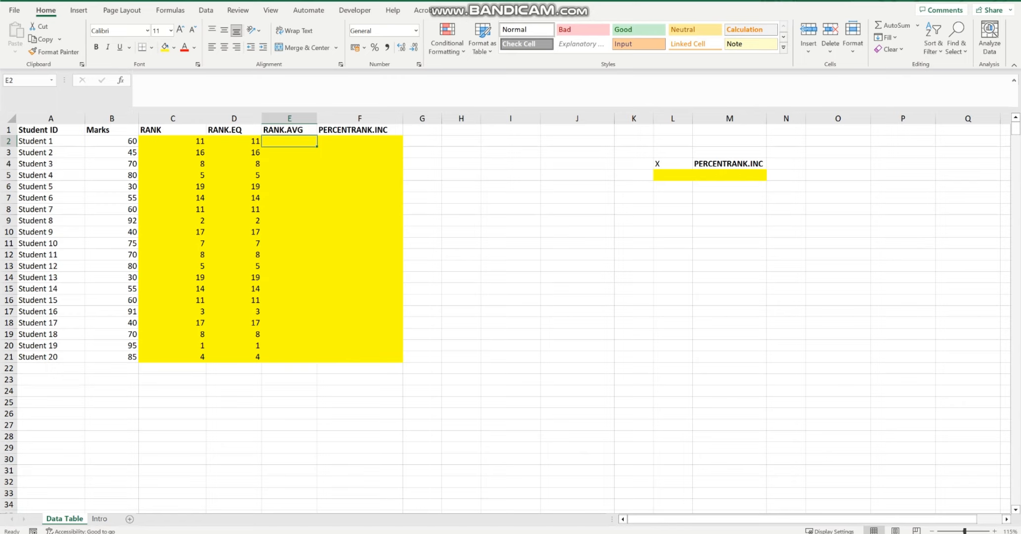
pyautogui.click(234, 186)
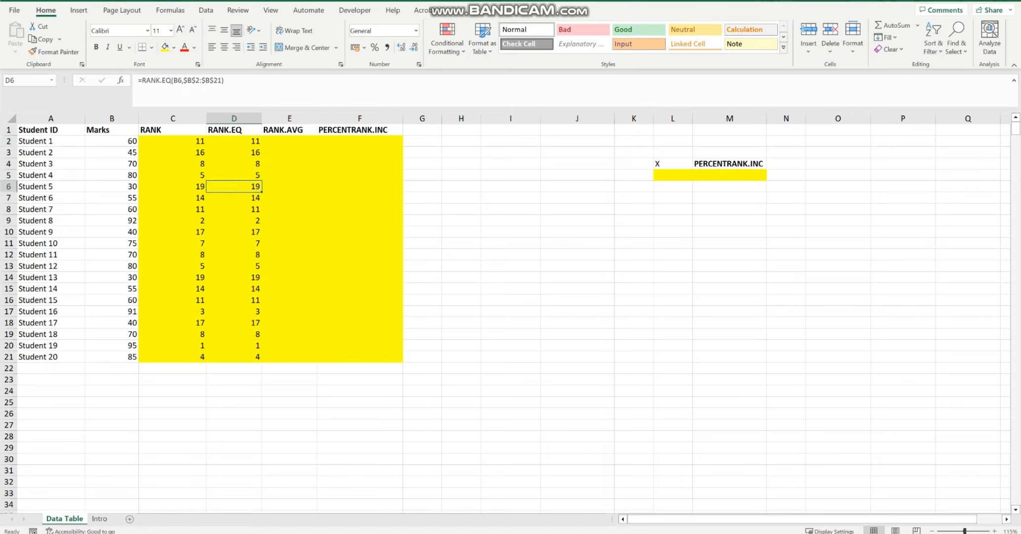
pyautogui.keyDown('ctrl'); pyautogui.click(234, 278); pyautogui.keyUp('ctrl')
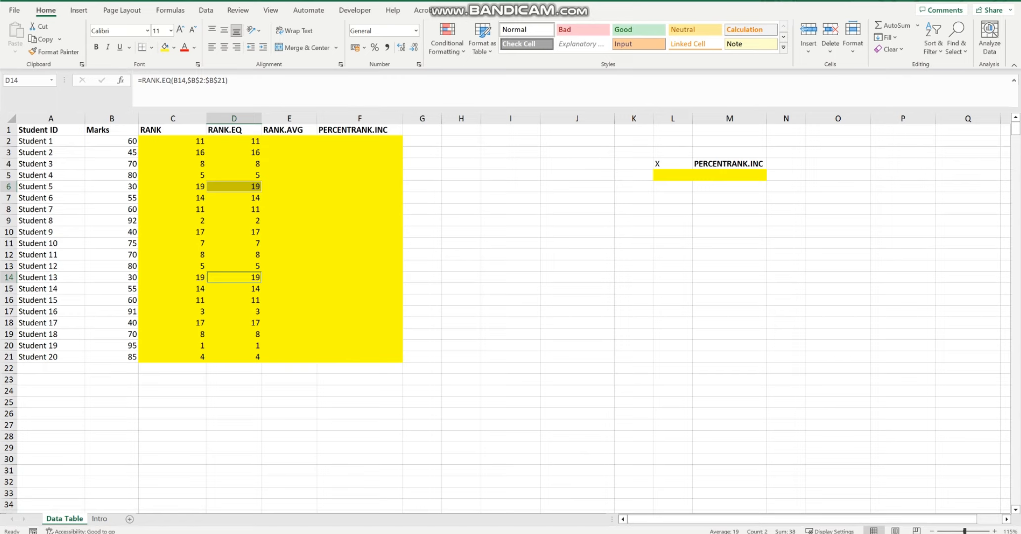
# - Enter =RANK.AVG(B2,$B$2:$B$21) in E2 to give Student 1's average rank
pyautogui.click(290, 141)
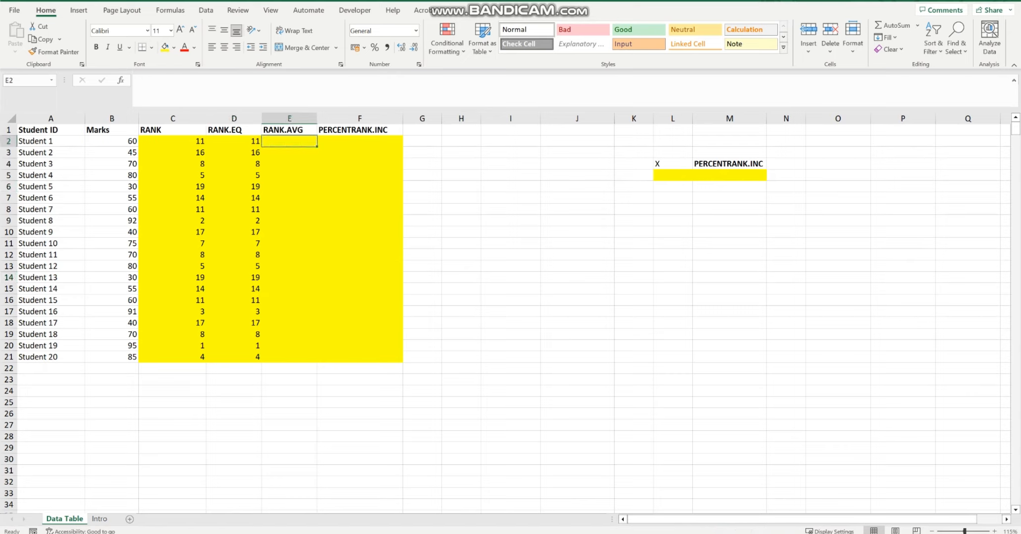
pyautogui.write('=R')
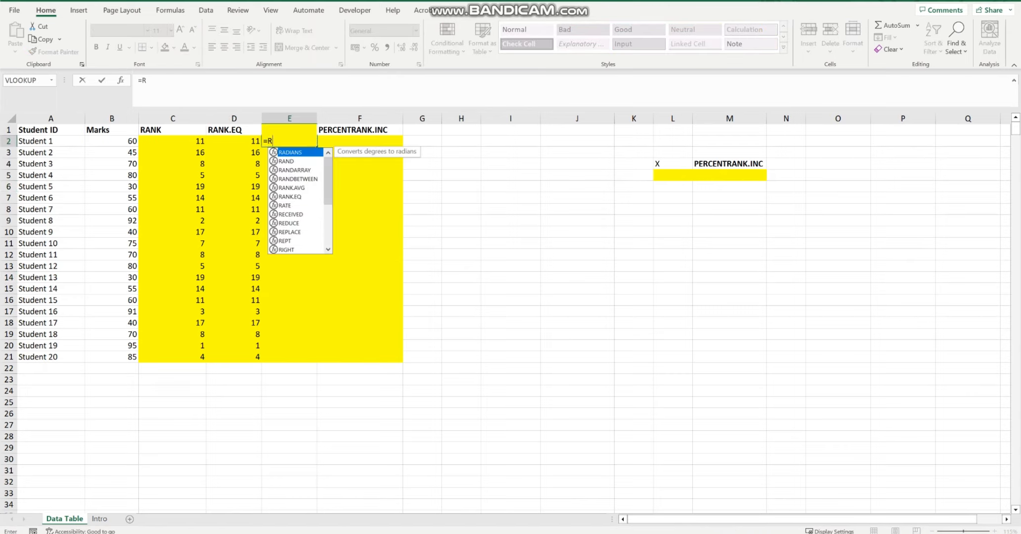
pyautogui.write('ANK')
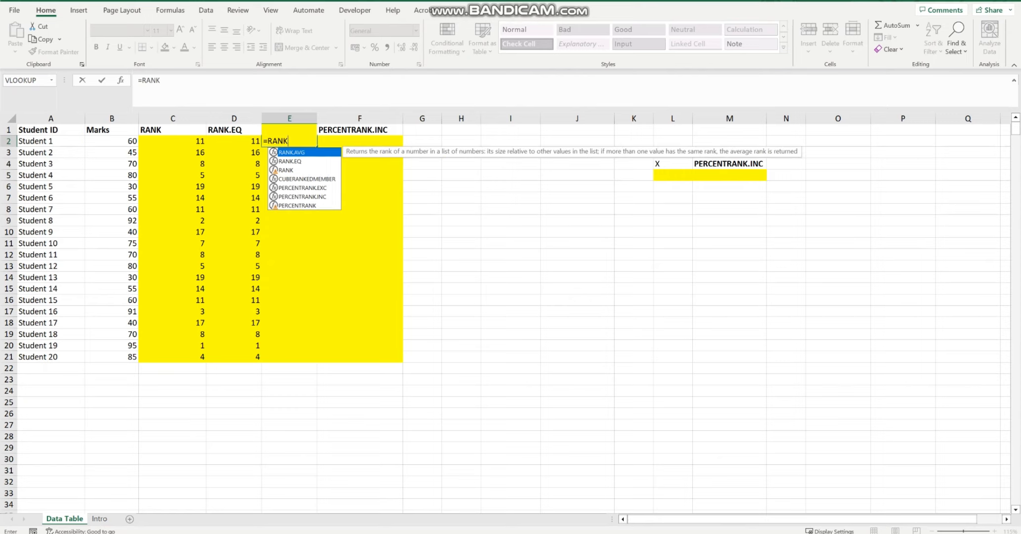
pyautogui.write('.AVG')
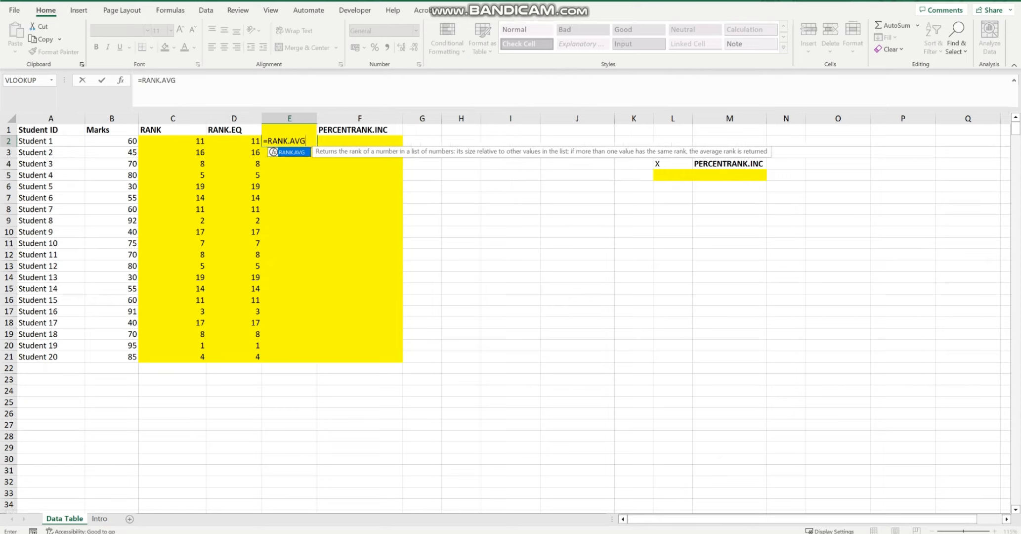
pyautogui.write('(')
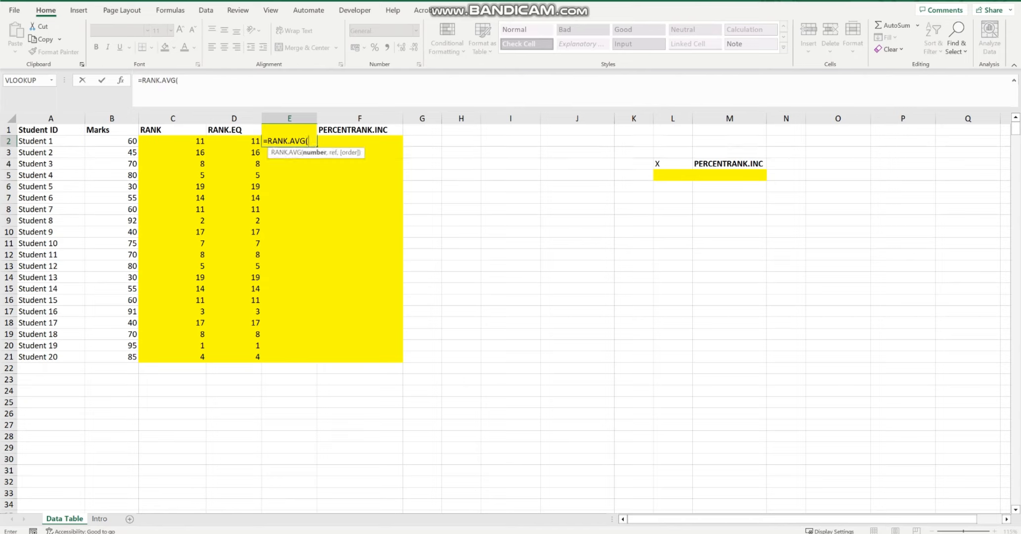
pyautogui.click(112, 142)
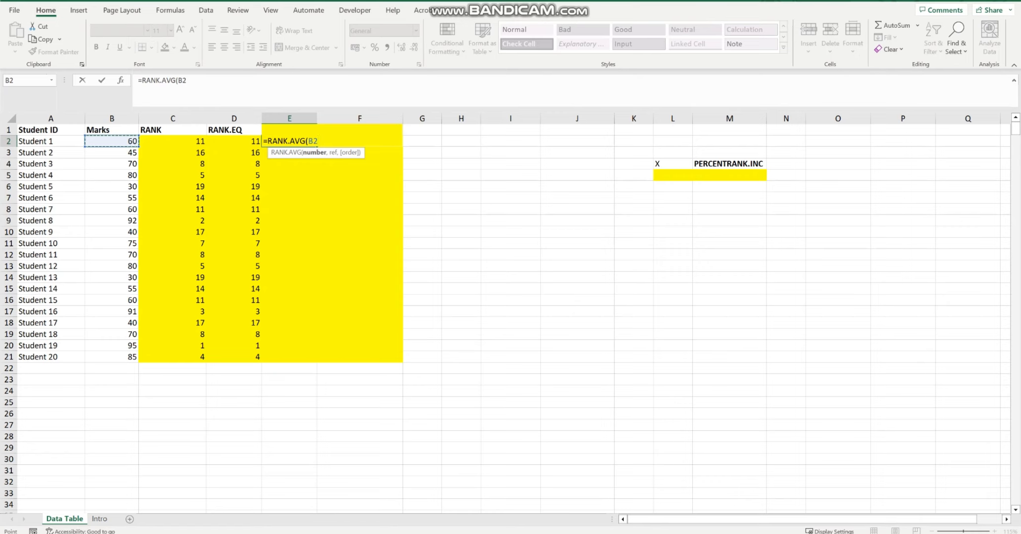
pyautogui.write(',')
pyautogui.moveTo(111, 141); pyautogui.dragTo(115, 358)
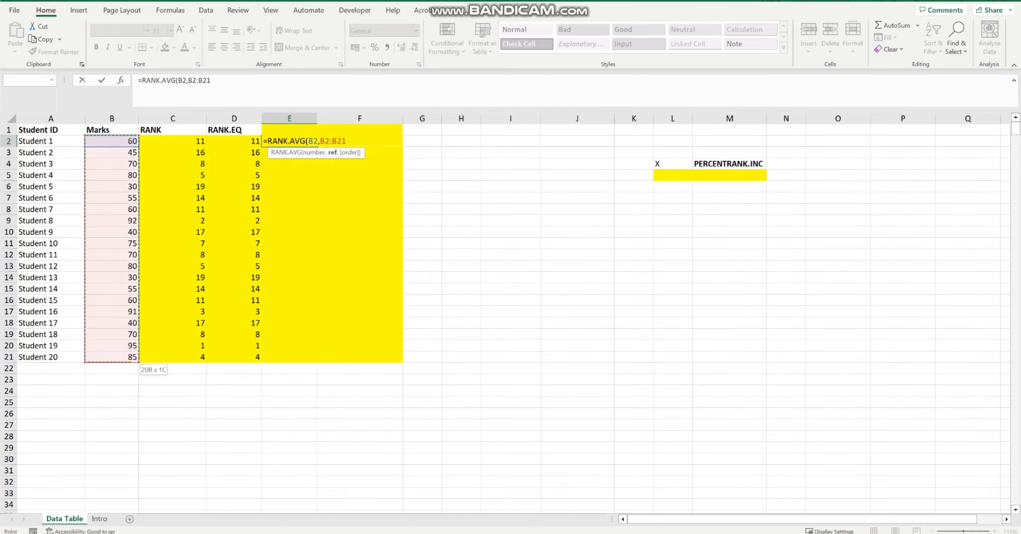
pyautogui.press('F4')
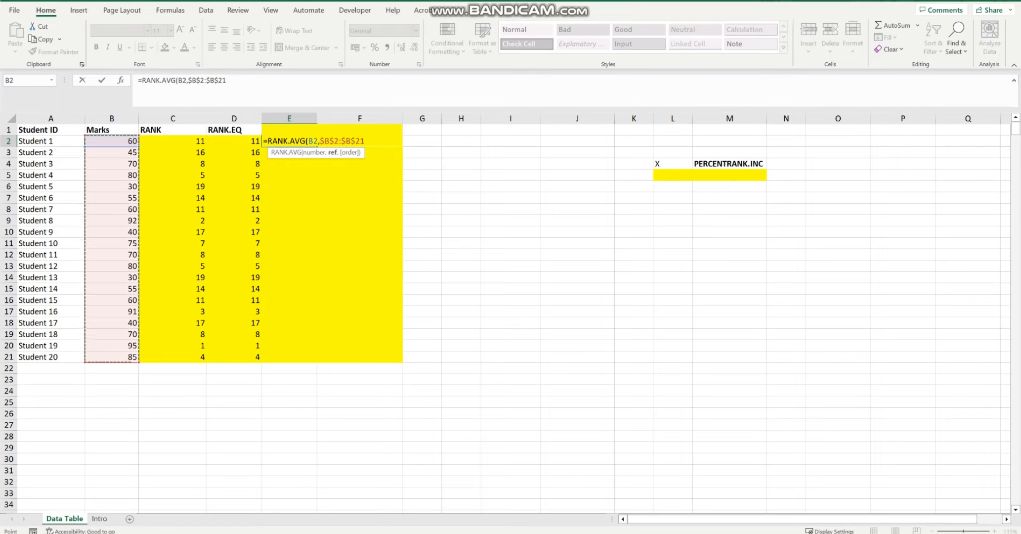
pyautogui.write(')')
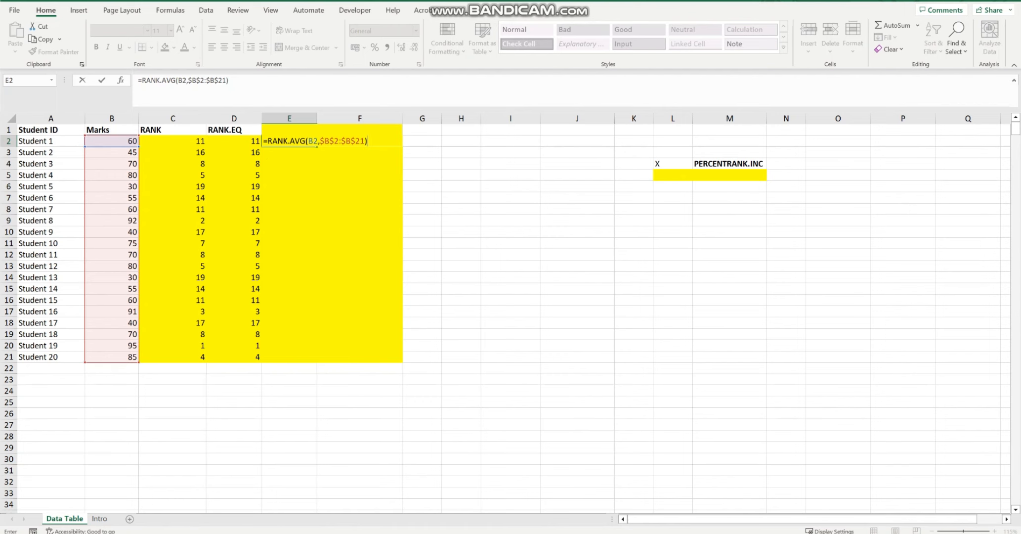
pyautogui.press('Return')
# - Copy the RANK.AVG formula from E2 into E3:E21 for the remaining students
pyautogui.press('Up')
pyautogui.hotkey('ctrl', 'c')
pyautogui.press('Left')
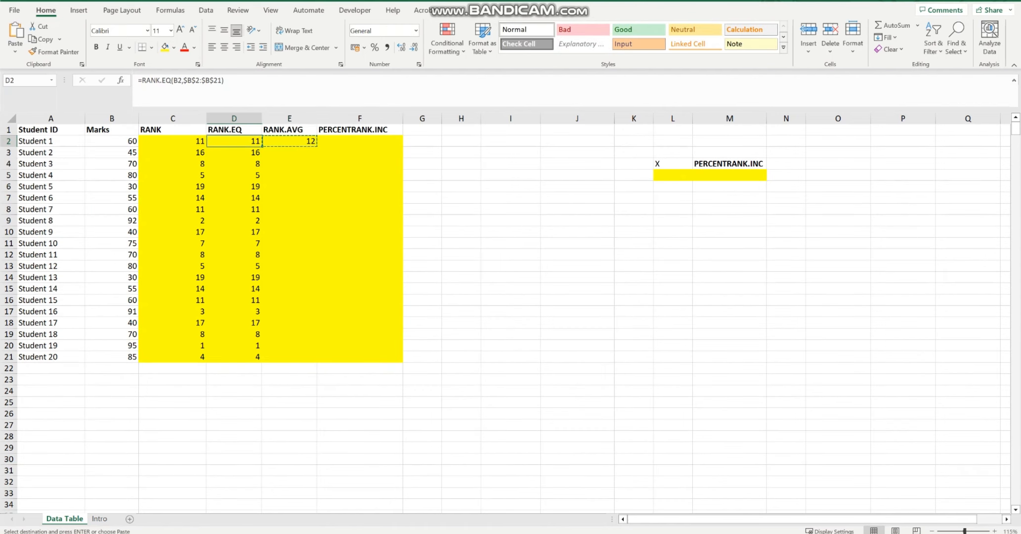
pyautogui.hotkey('ctrl', 'Down')
pyautogui.press('Right')
pyautogui.hotkey('ctrl', 'shift', 'Up')
pyautogui.hotkey('shift', 'Down')
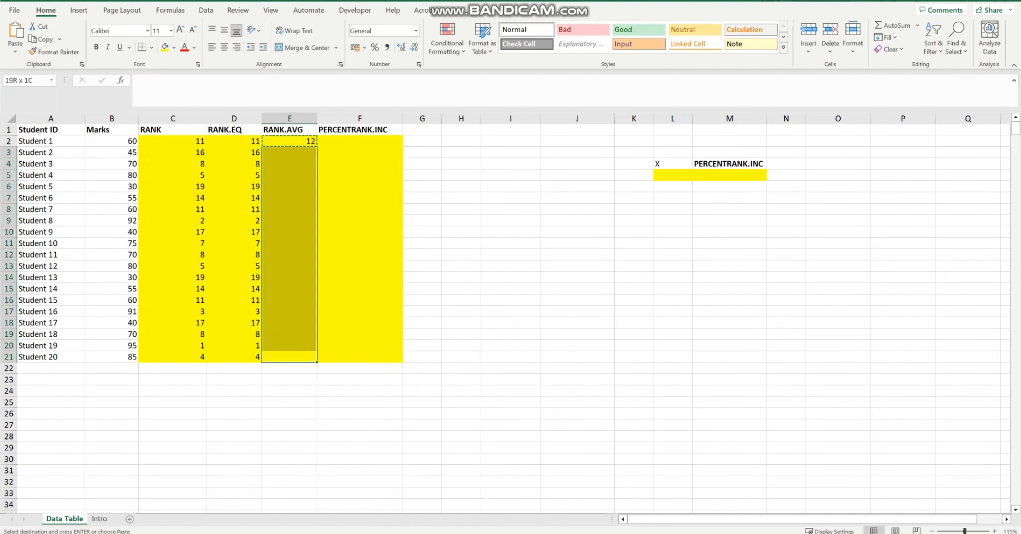
pyautogui.hotkey('ctrl', 'v')
pyautogui.click(360, 209)
pyautogui.scroll(1, 360, 209)
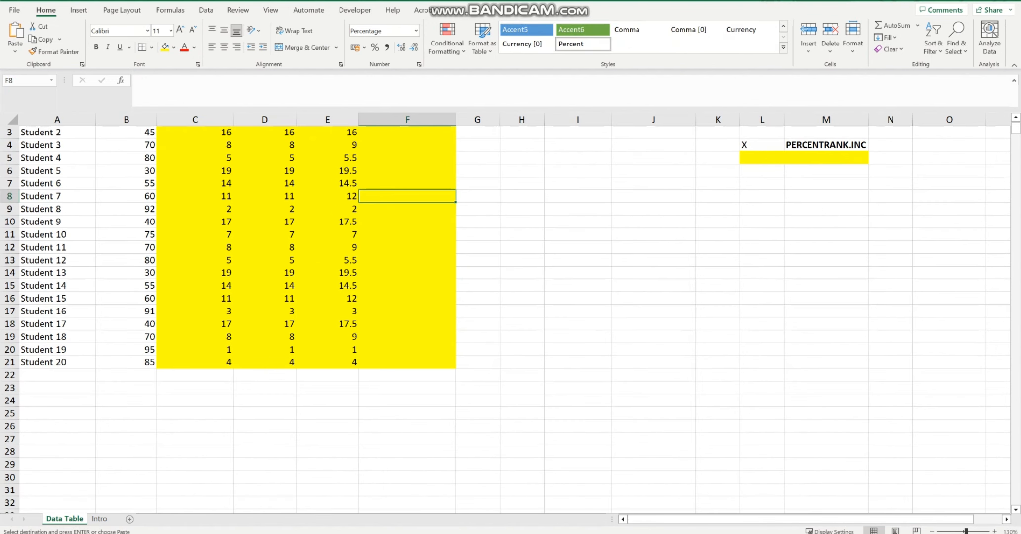
# - Compare the RANK.AVG results for tied marks, examining E6 and E14 against B6 and B14, and E18 against B18
pyautogui.scroll(1, 494, 316)
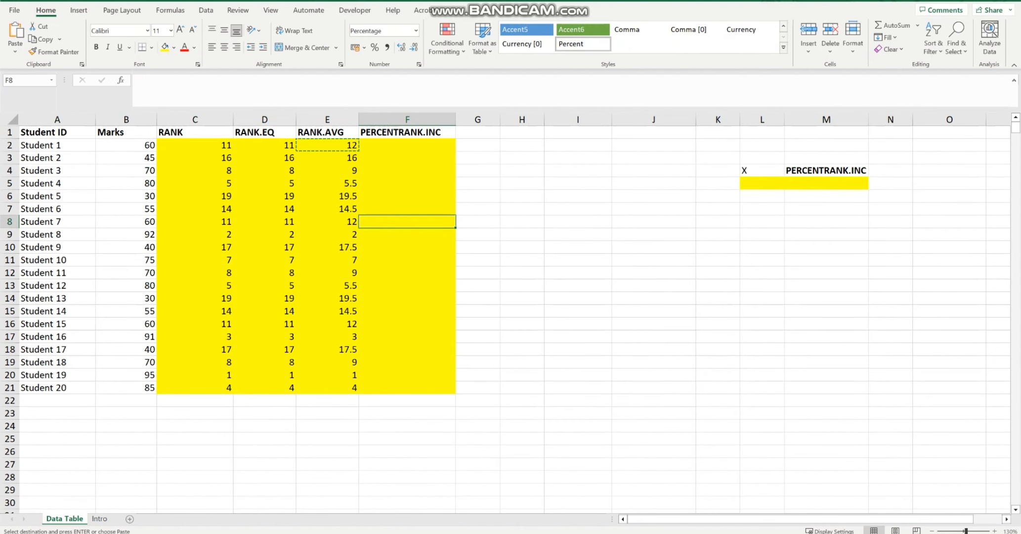
pyautogui.click(328, 197)
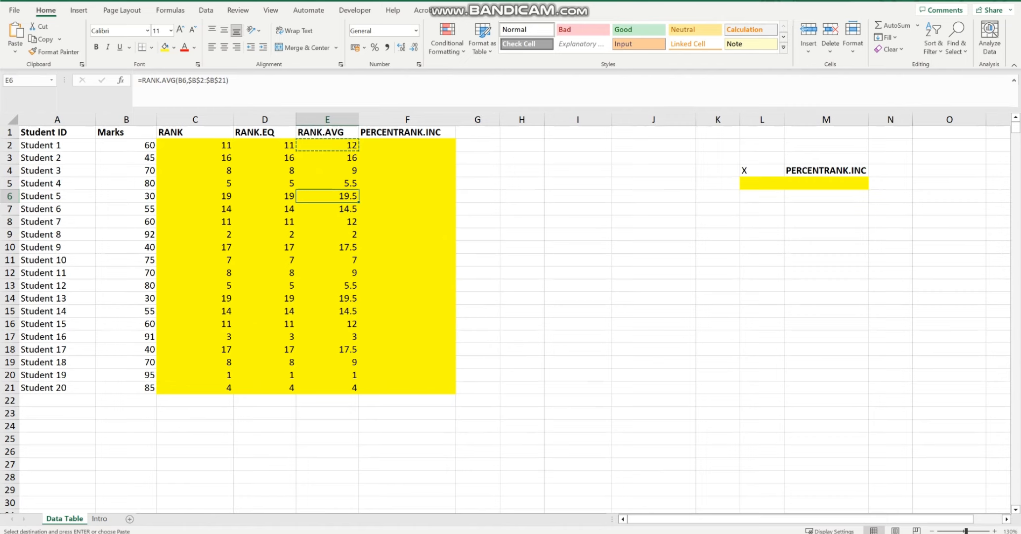
pyautogui.keyDown('ctrl'); pyautogui.click(327, 299); pyautogui.keyUp('ctrl')
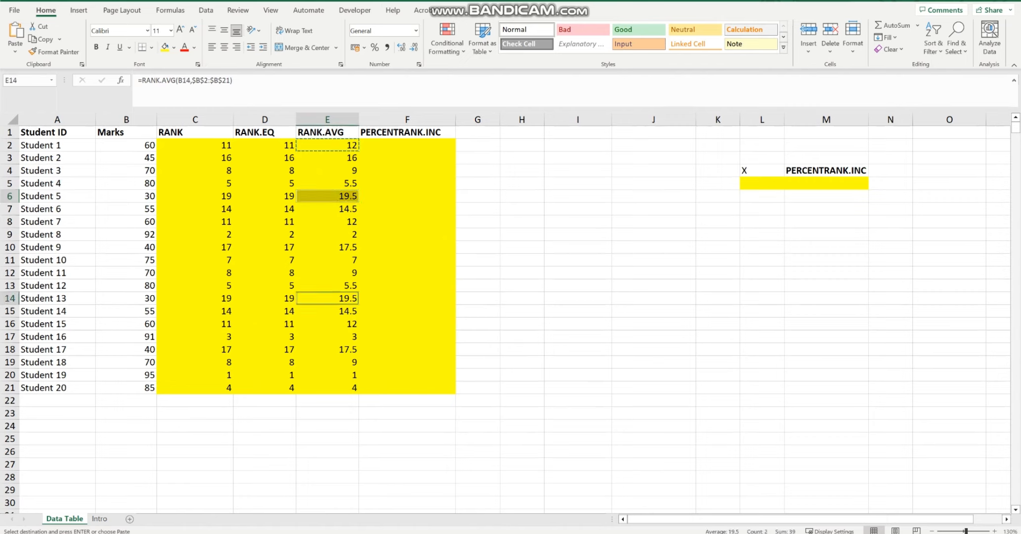
pyautogui.moveTo(328, 146); pyautogui.dragTo(327, 350)
pyautogui.click(327, 375)
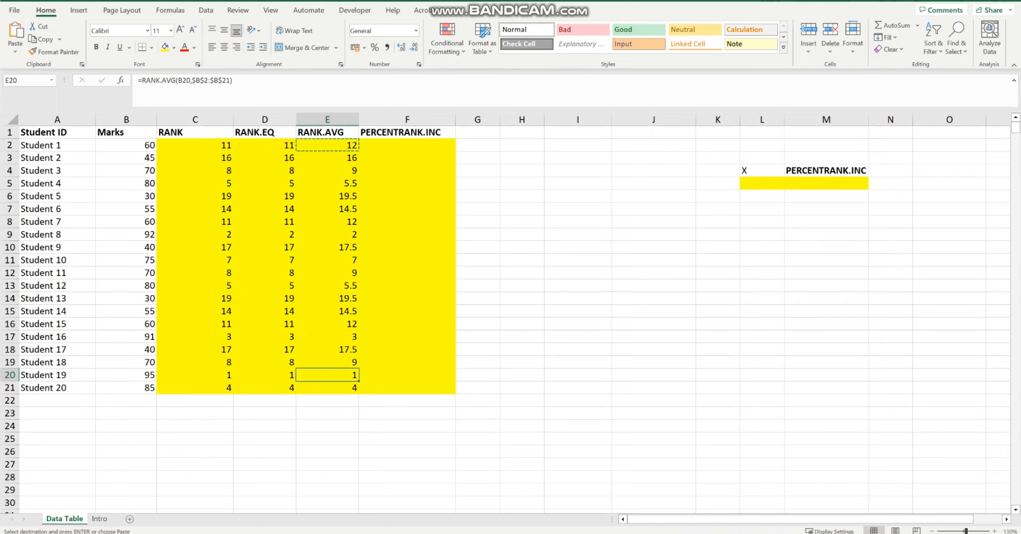
pyautogui.click(328, 299)
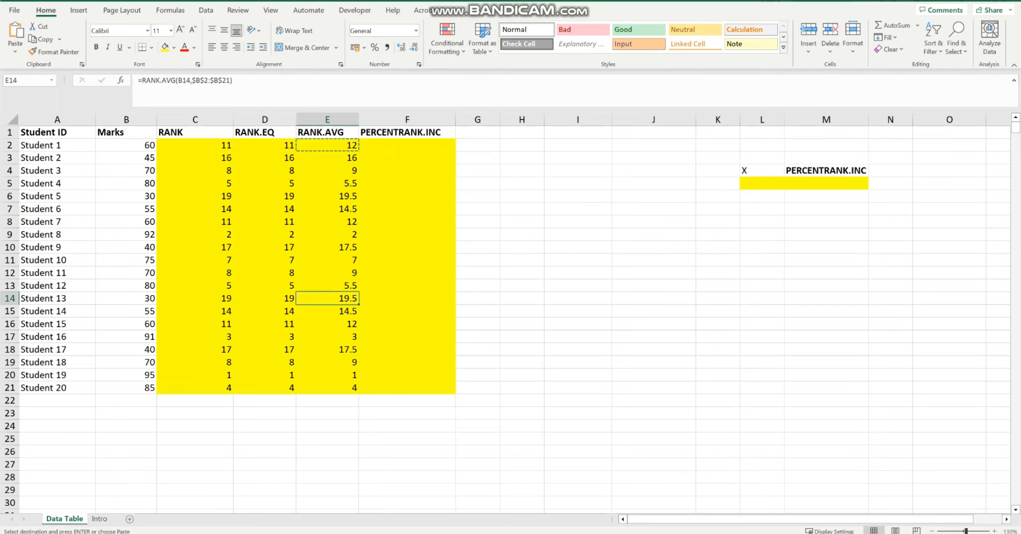
pyautogui.keyDown('ctrl'); pyautogui.click(328, 197); pyautogui.keyUp('ctrl')
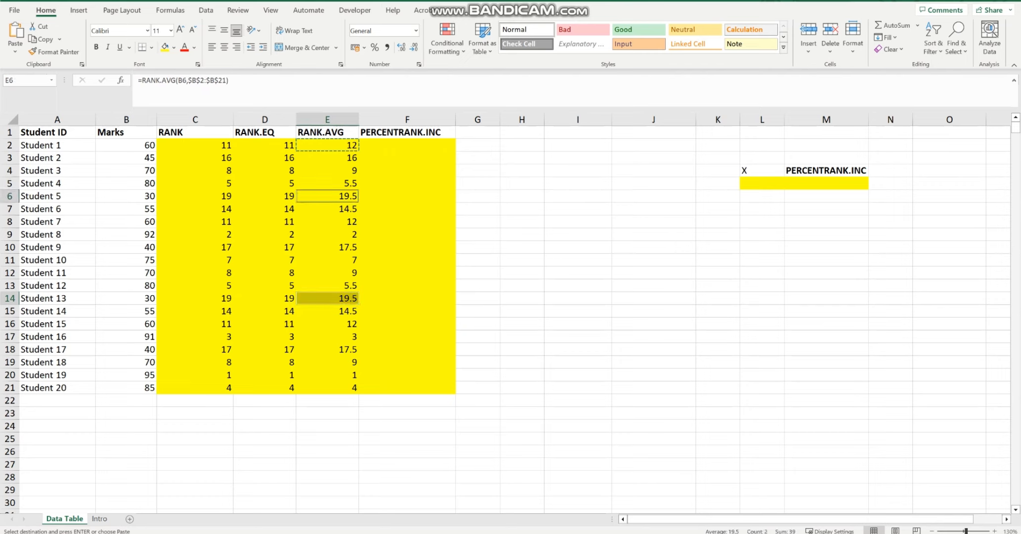
pyautogui.click(126, 298)
pyautogui.keyDown('ctrl'); pyautogui.click(126, 196); pyautogui.keyUp('ctrl')
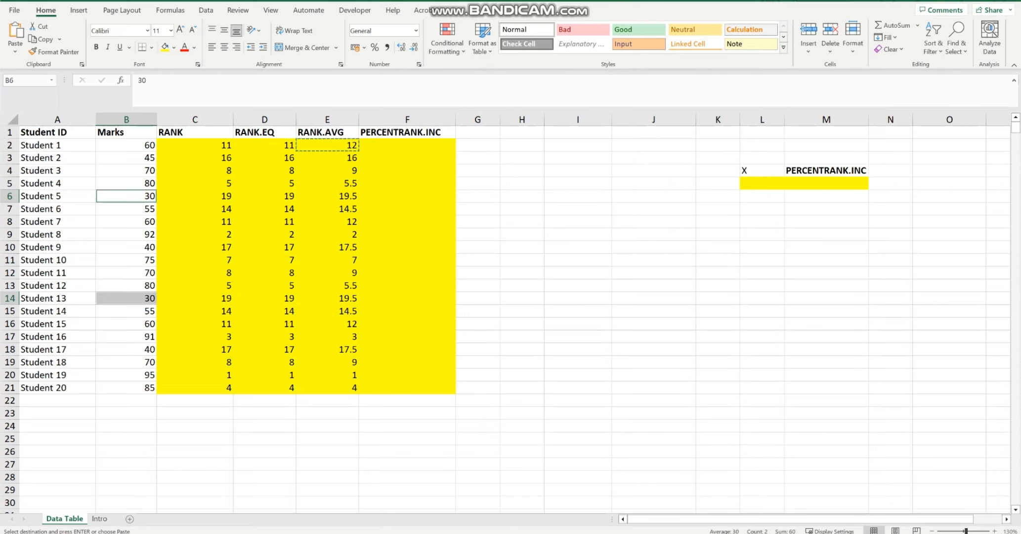
pyautogui.click(327, 349)
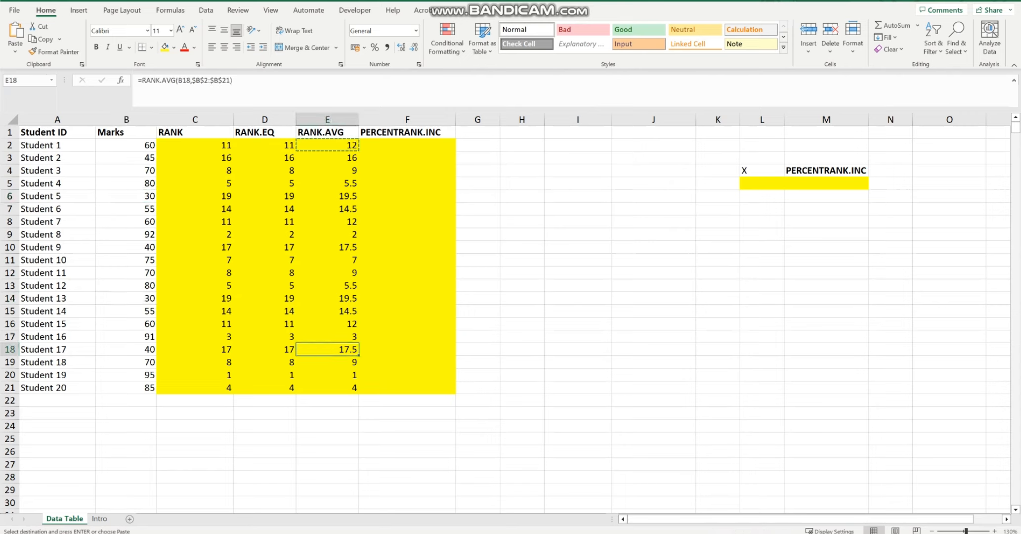
pyautogui.click(127, 349)
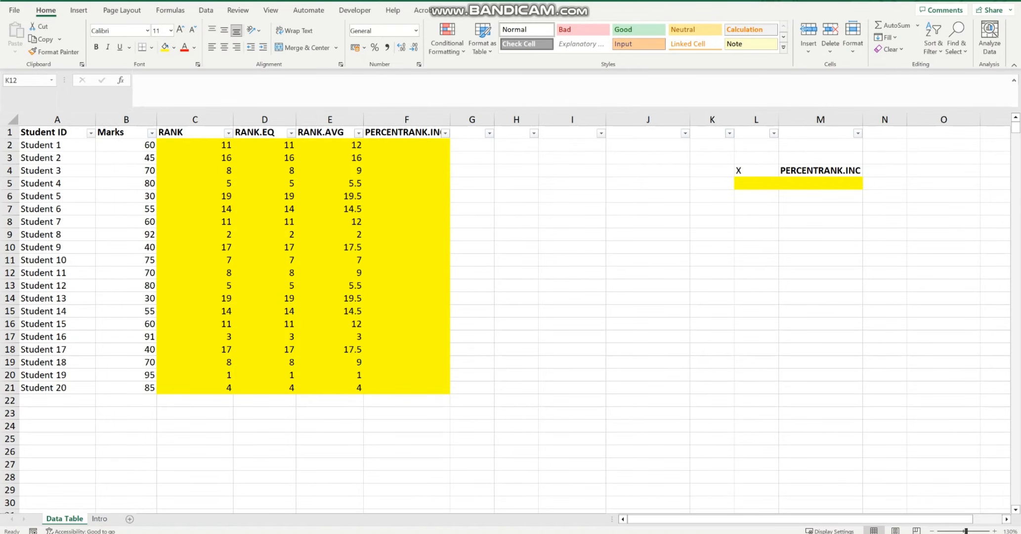
# - Review the PERCENTRANK.INC heading in F1 and begin a PERCENTRANK.INC formula in F2 for Student 1
pyautogui.click(376, 133)
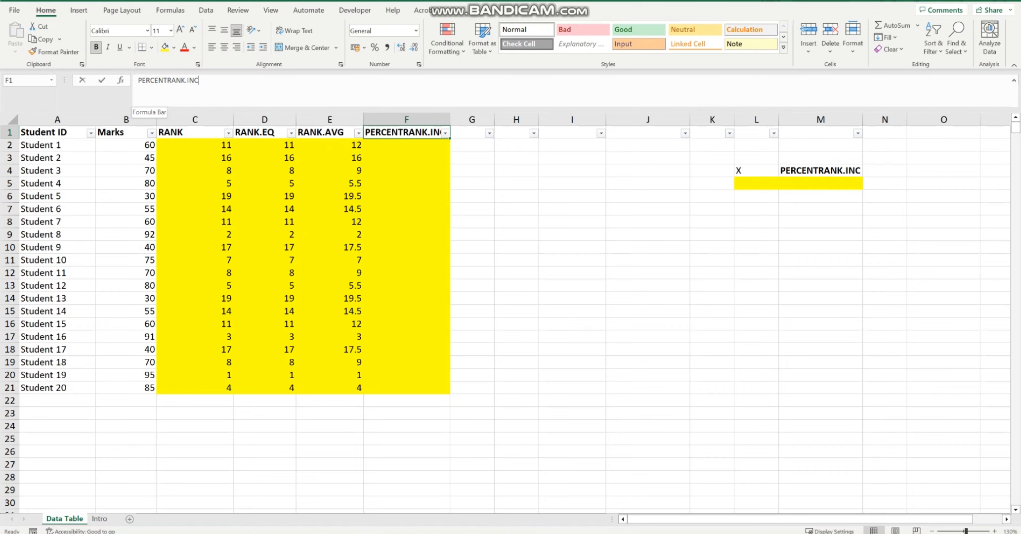
pyautogui.moveTo(182, 80); pyautogui.dragTo(199, 81)
pyautogui.click(200, 80)
pyautogui.press('Return')
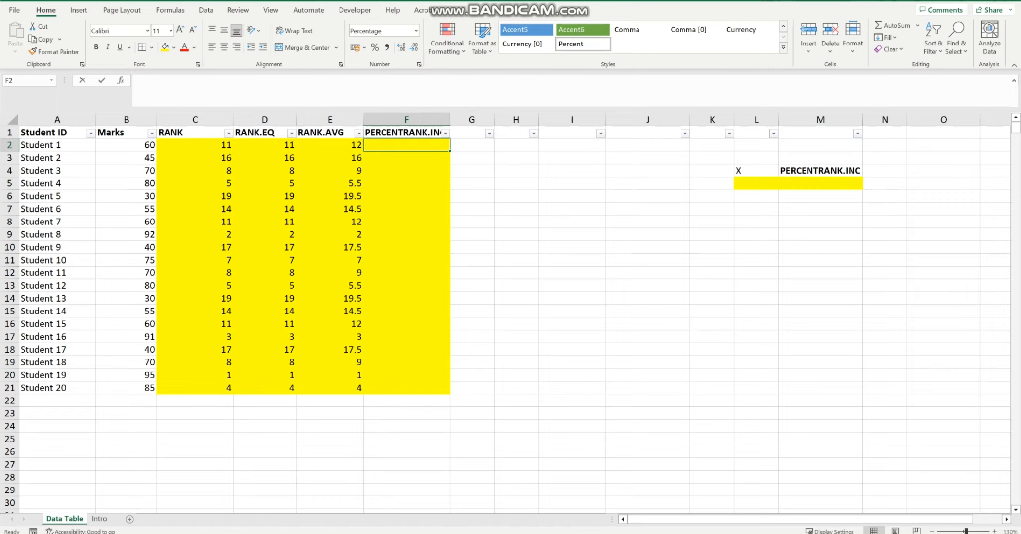
pyautogui.write('=percent')
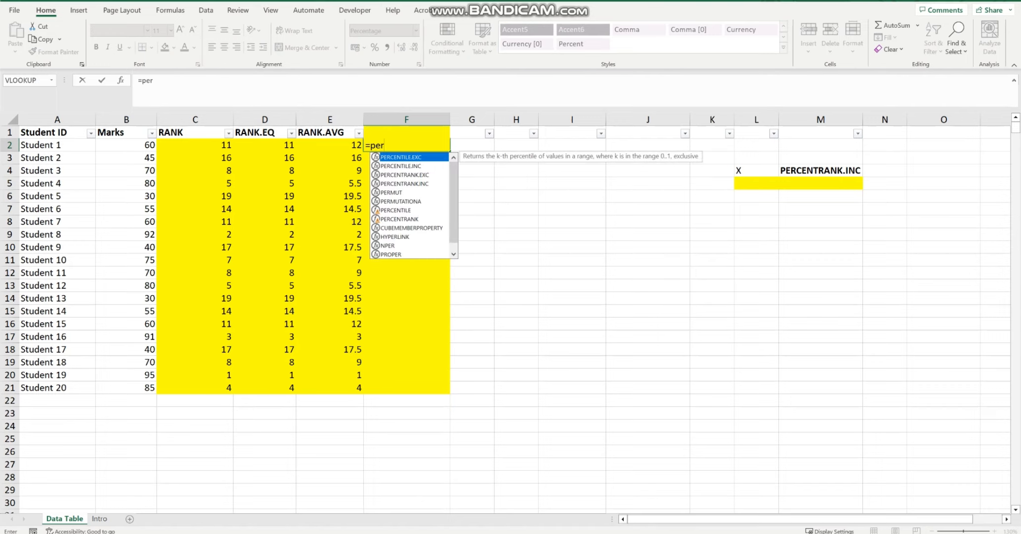
pyautogui.press('Down')
pyautogui.press('Down')
pyautogui.press('Down')
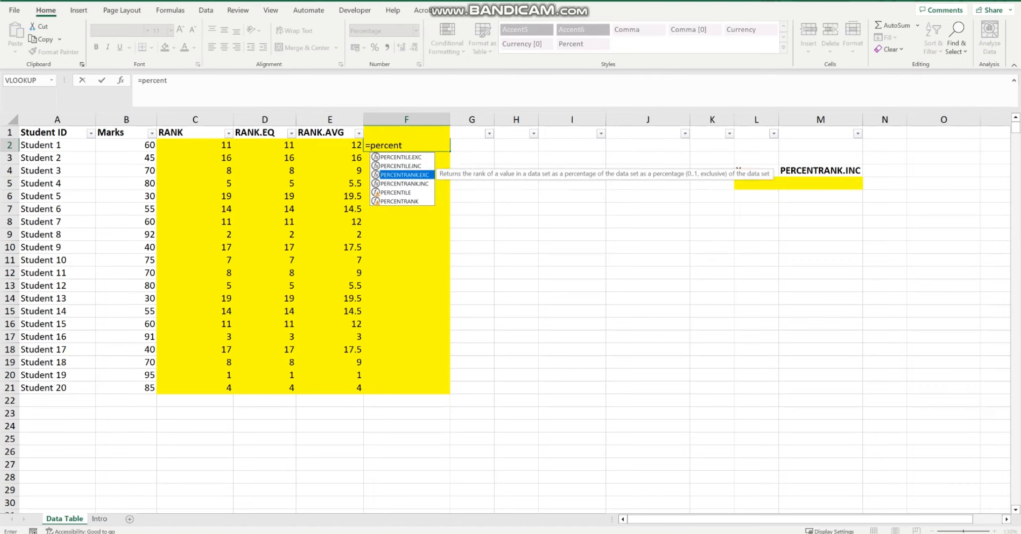
pyautogui.press('Tab')
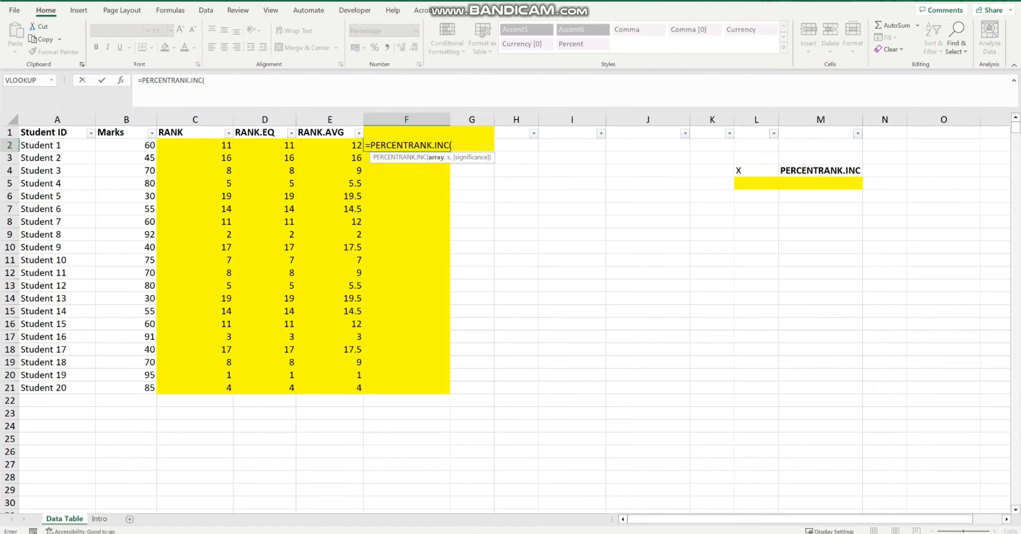
# - Complete F2 as =PERCENTRANK.INC($B$2:$B$21,B2), leaving out the significance argument
pyautogui.moveTo(126, 145); pyautogui.dragTo(126, 388)
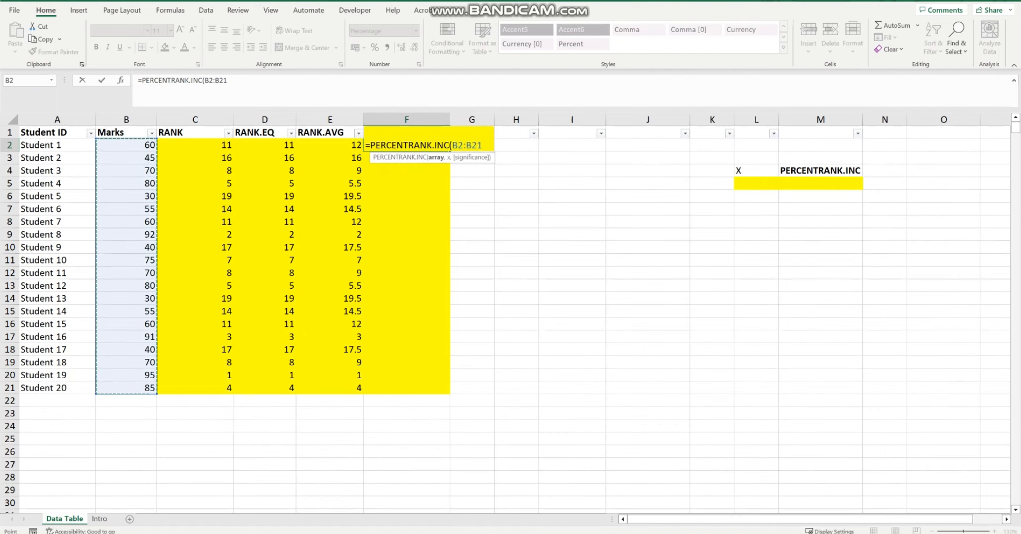
pyautogui.press('F4')
pyautogui.click(246, 81)
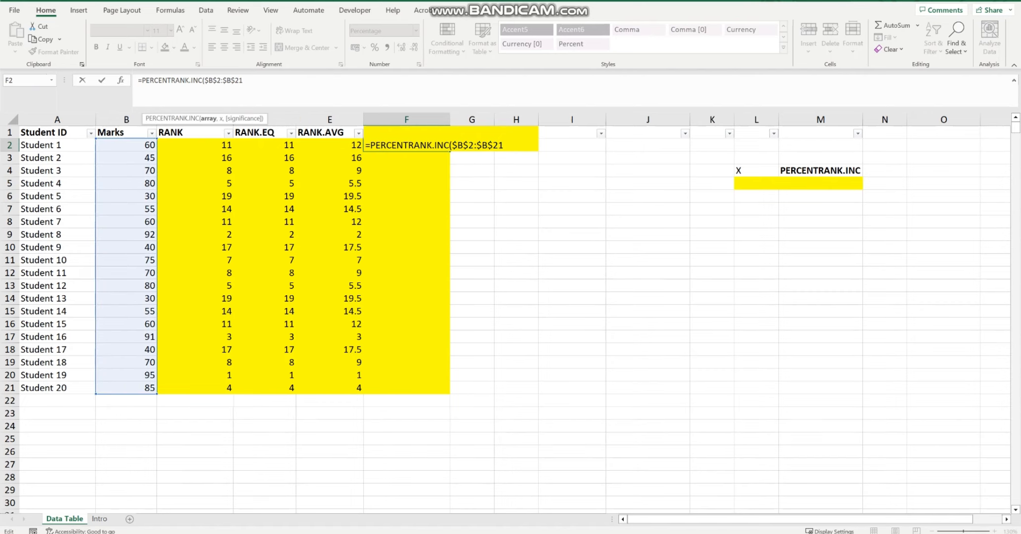
pyautogui.write(',')
pyautogui.click(126, 145)
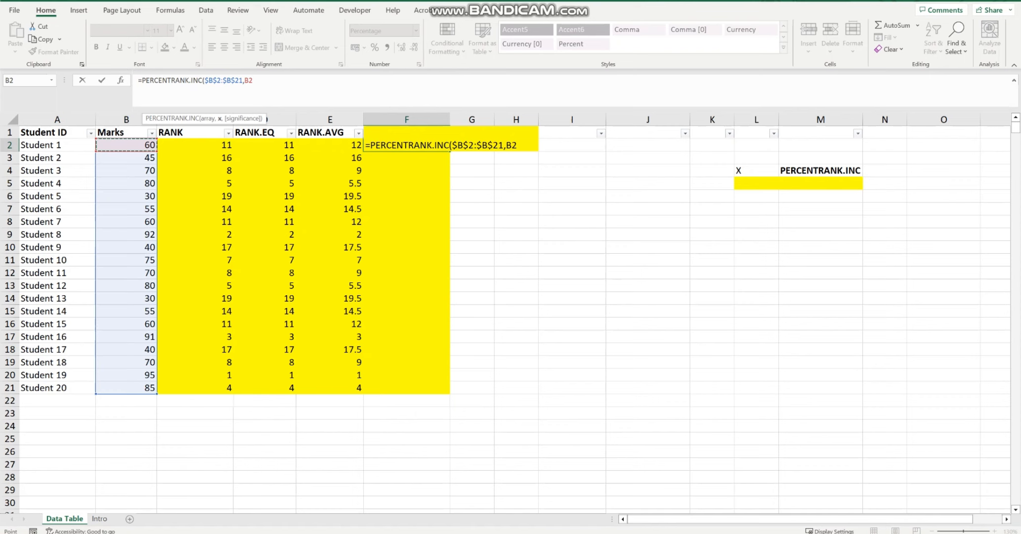
pyautogui.write(')')
pyautogui.hotkey('ctrl', 'Return')
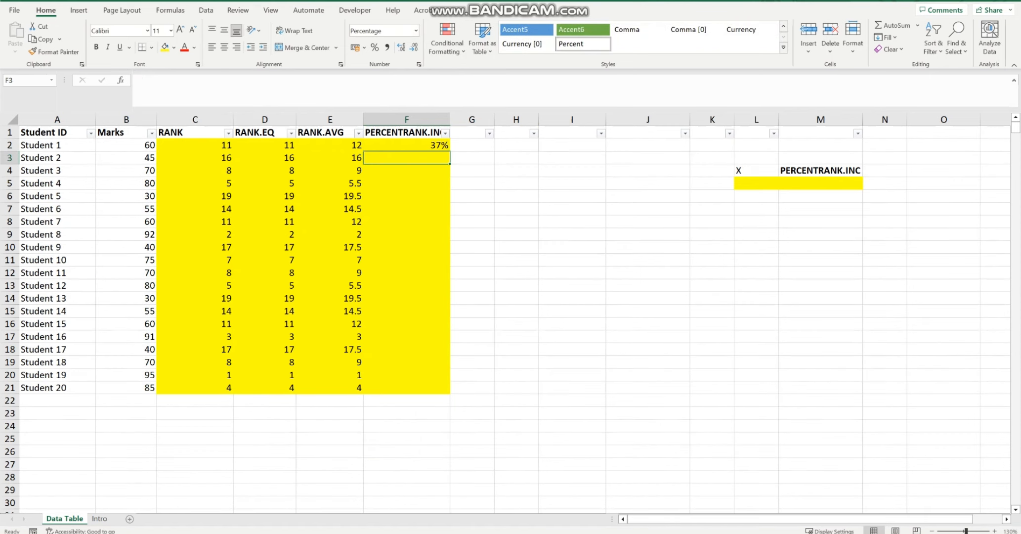
pyautogui.press('Escape')
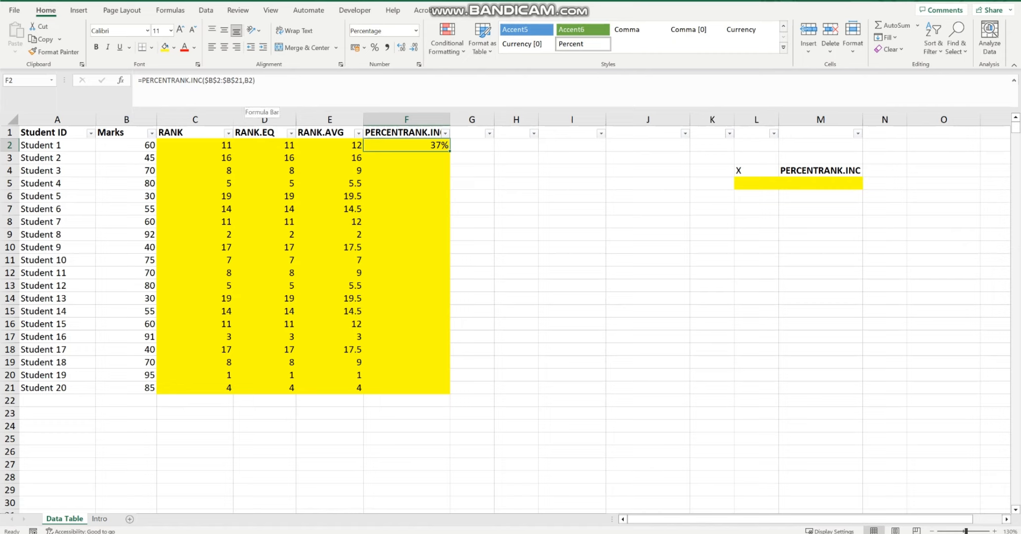
# - Copy the PERCENTRANK.INC formula from F2 into F20 for Student 19, who has the highest mark
pyautogui.hotkey('ctrl', 'c')
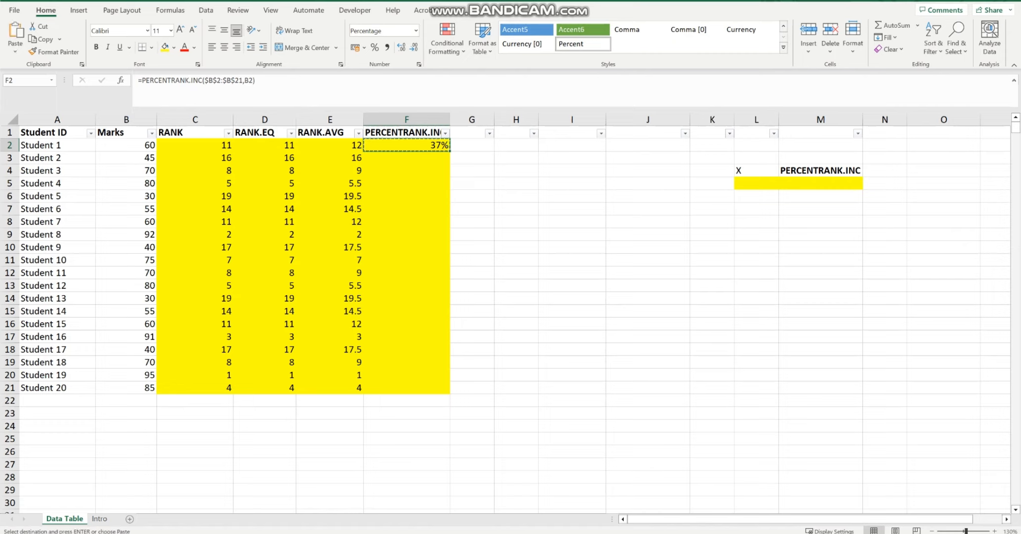
pyautogui.moveTo(126, 375); pyautogui.dragTo(407, 375)
pyautogui.click(406, 376)
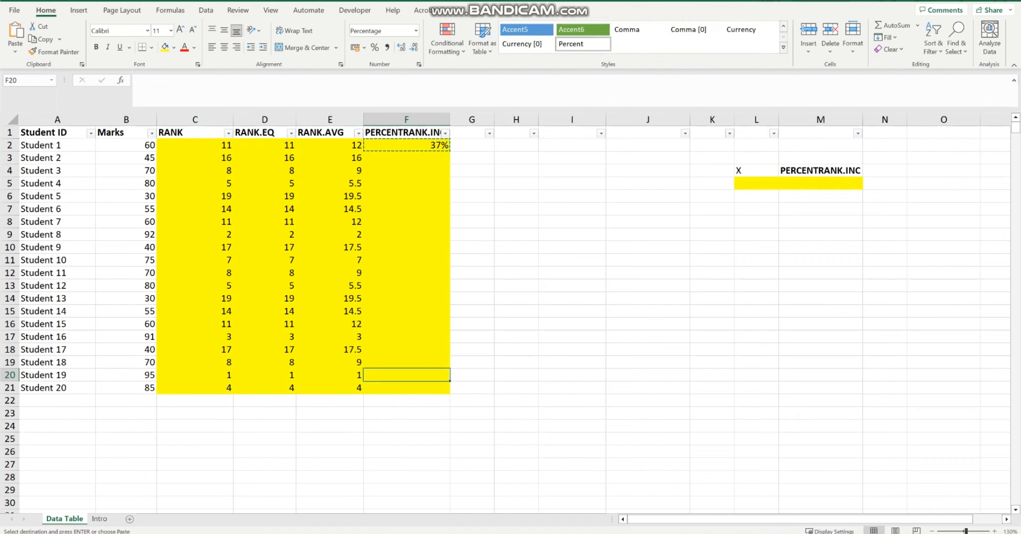
pyautogui.hotkey('ctrl', 'v')
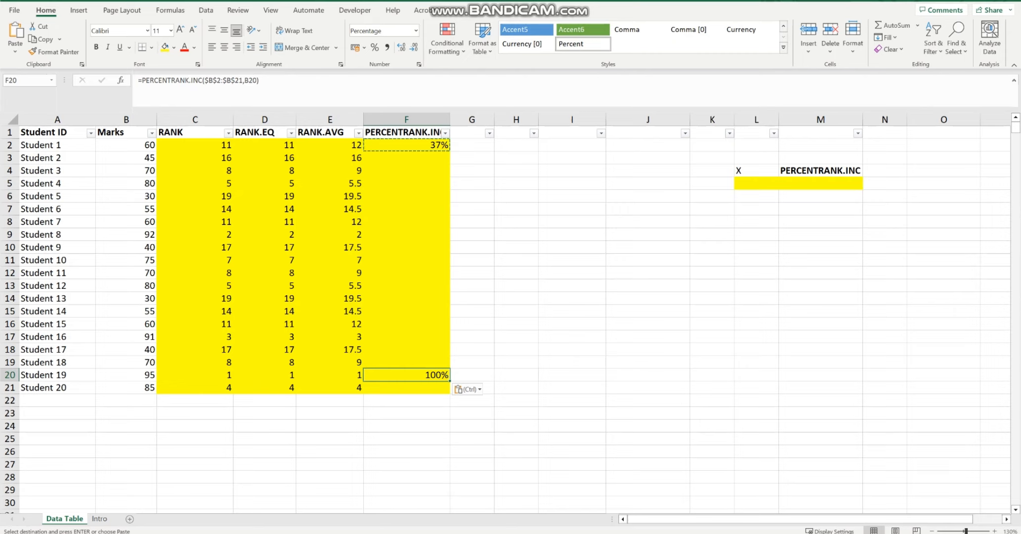
# - Copy the PERCENTRANK.INC formula from F20 into F14 for Student 13, who has the lowest mark
pyautogui.hotkey('ctrl', 'c')
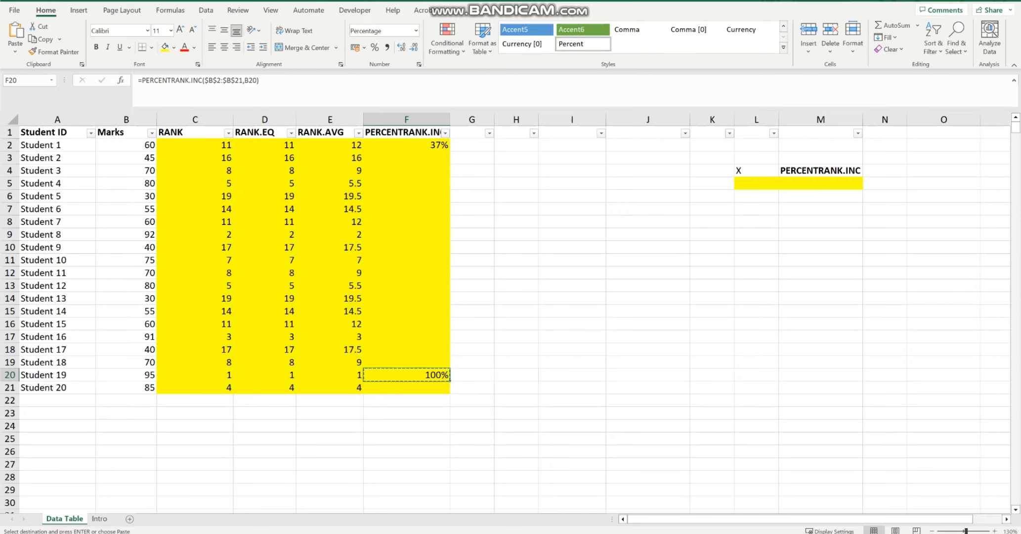
pyautogui.moveTo(407, 157); pyautogui.dragTo(407, 196)
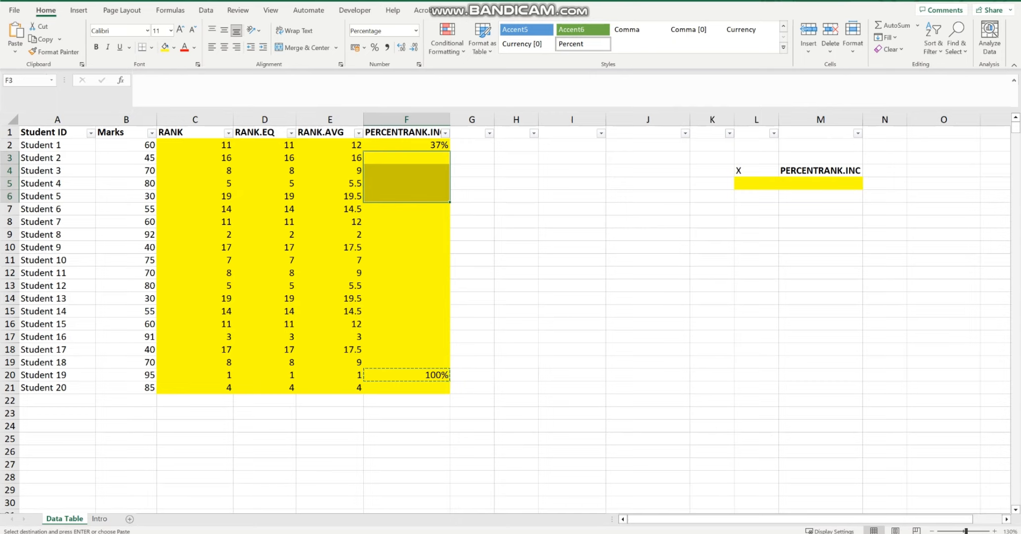
pyautogui.moveTo(126, 298); pyautogui.dragTo(407, 298)
pyautogui.click(407, 299)
pyautogui.hotkey('ctrl', 'v')
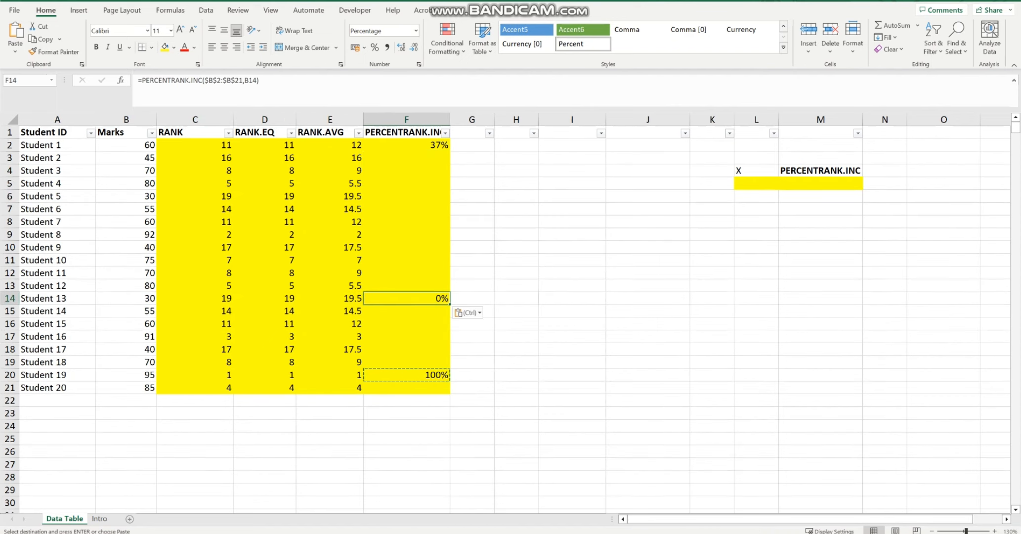
pyautogui.press('Escape')
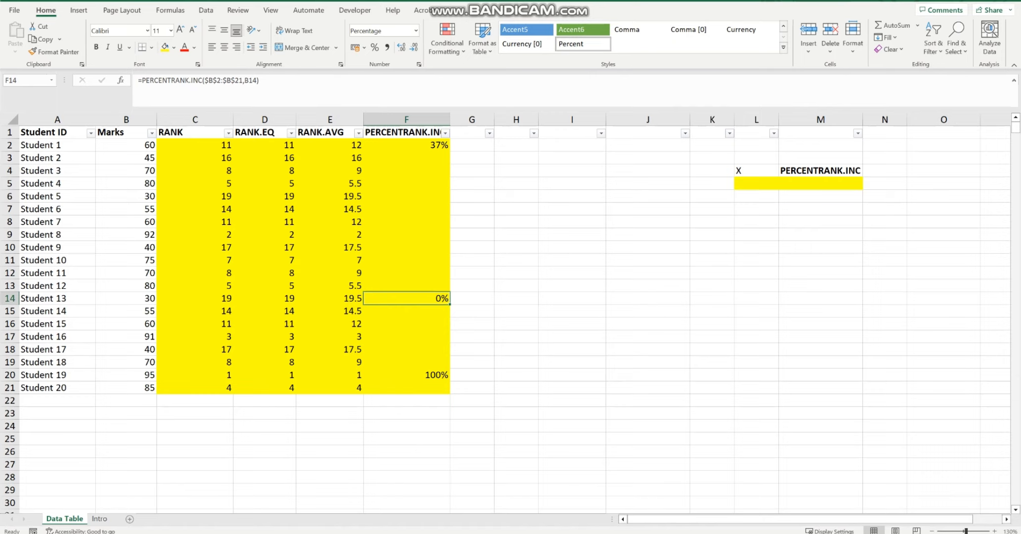
# - Copy the PERCENTRANK.INC formula from F14 into F3:F19 and F21 for the remaining students
pyautogui.hotkey('ctrl', 'c')
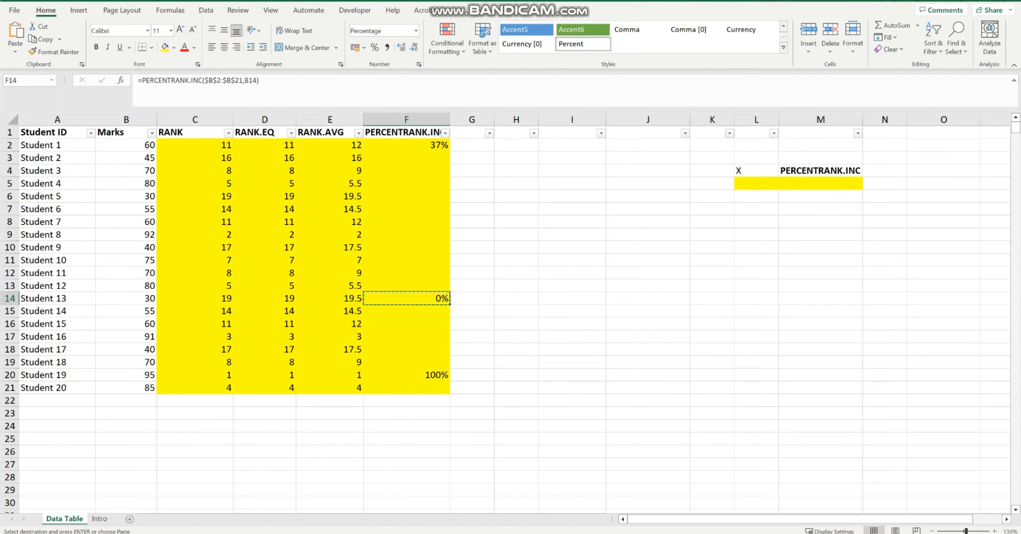
pyautogui.moveTo(407, 158); pyautogui.dragTo(406, 362)
pyautogui.hotkey('ctrl', 'v')
pyautogui.hotkey('ctrl', 'v')
pyautogui.click(406, 388)
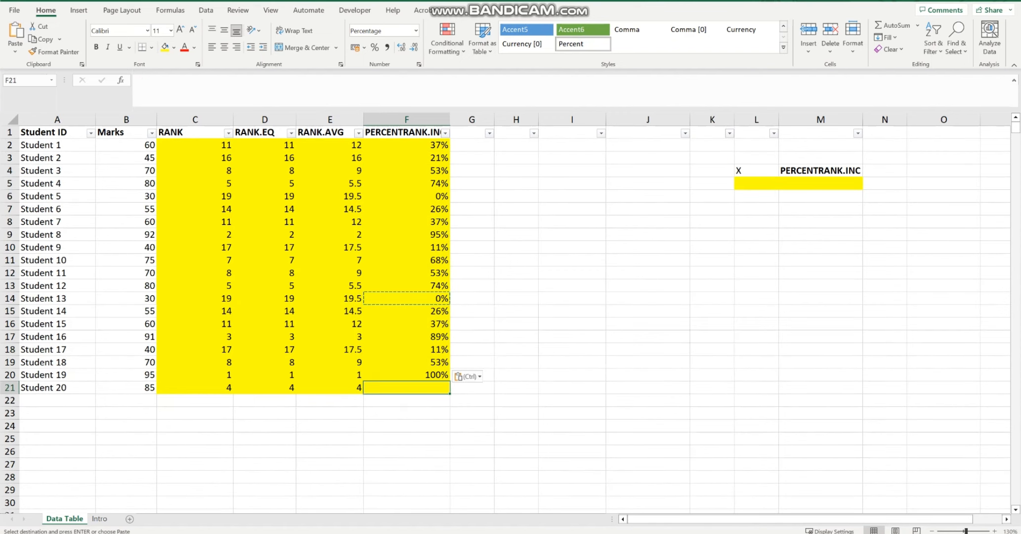
pyautogui.hotkey('ctrl', 'v')
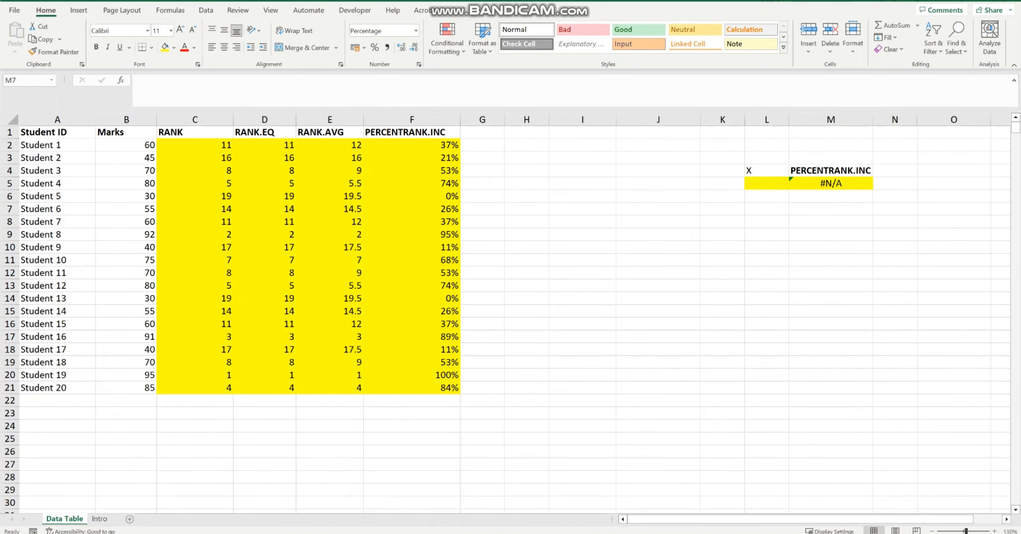
# - Enter 50 as the X value in L5, a mark between those in B14 and B20, and check its percent rank in M5
pyautogui.click(831, 209)
pyautogui.click(831, 183)
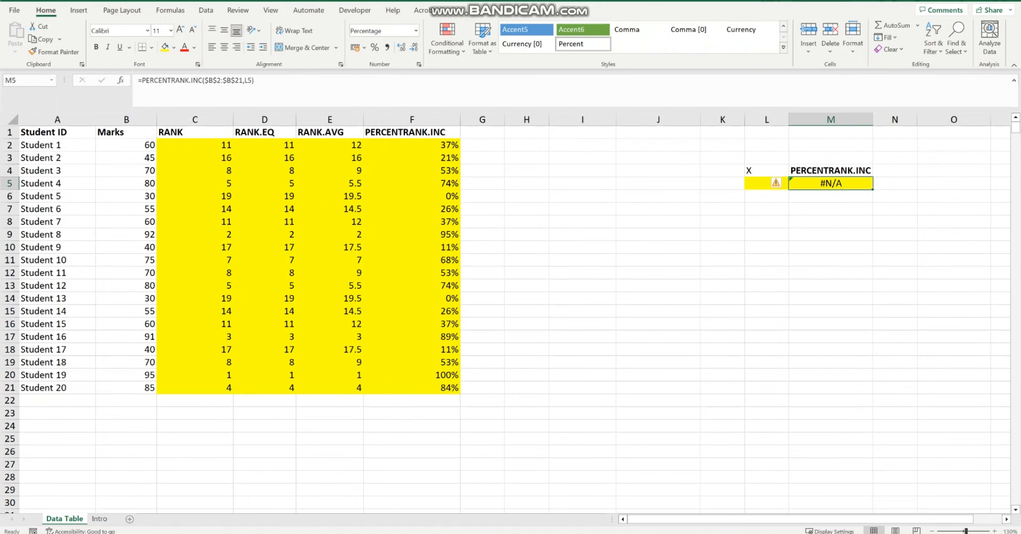
pyautogui.click(762, 184)
pyautogui.click(126, 298)
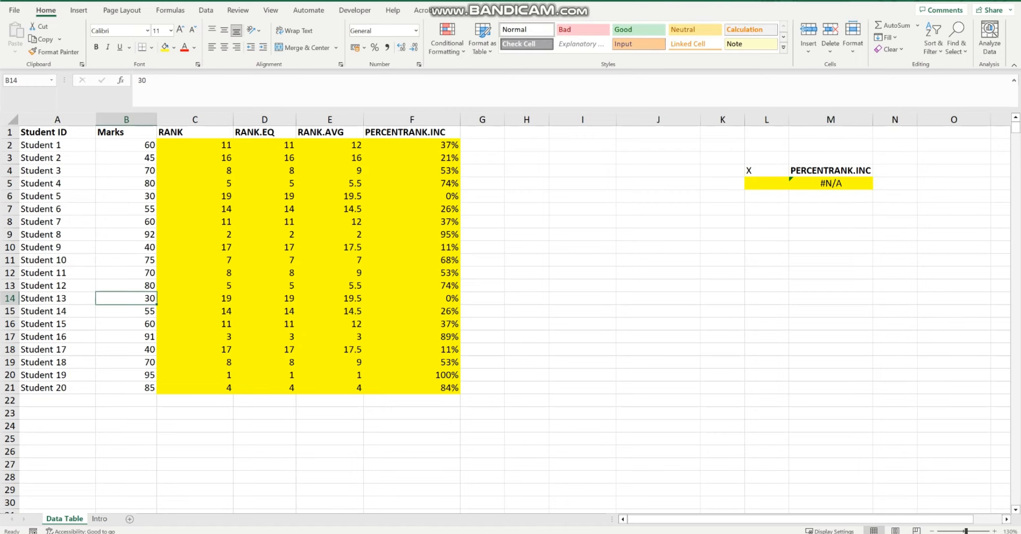
pyautogui.keyDown('ctrl'); pyautogui.click(126, 374); pyautogui.keyUp('ctrl')
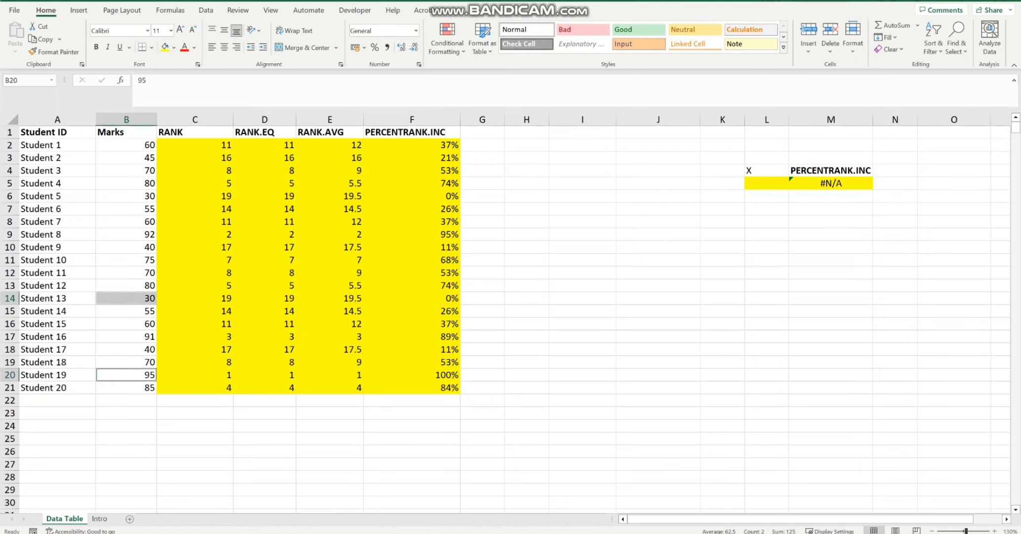
pyautogui.click(767, 183)
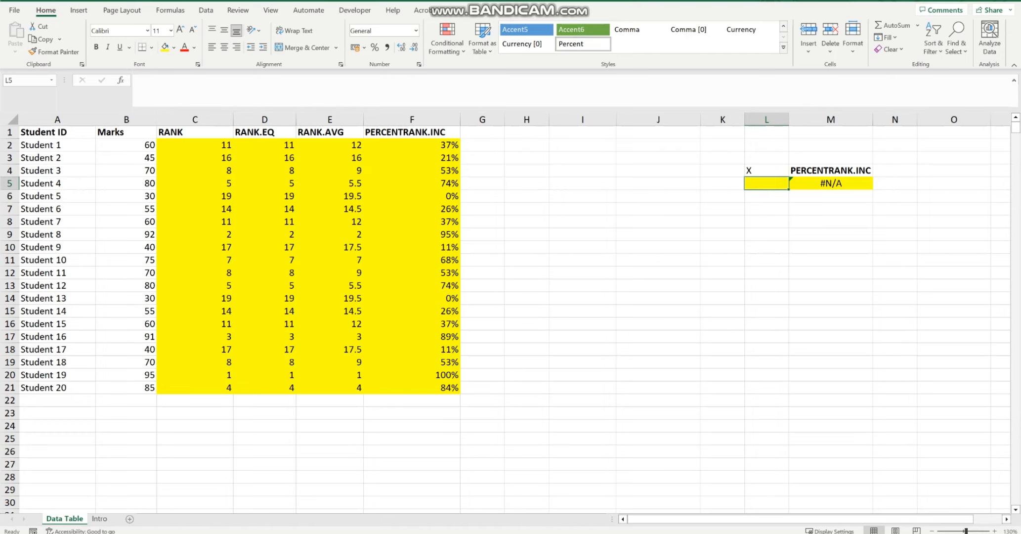
pyautogui.write('50')
pyautogui.press('Return')
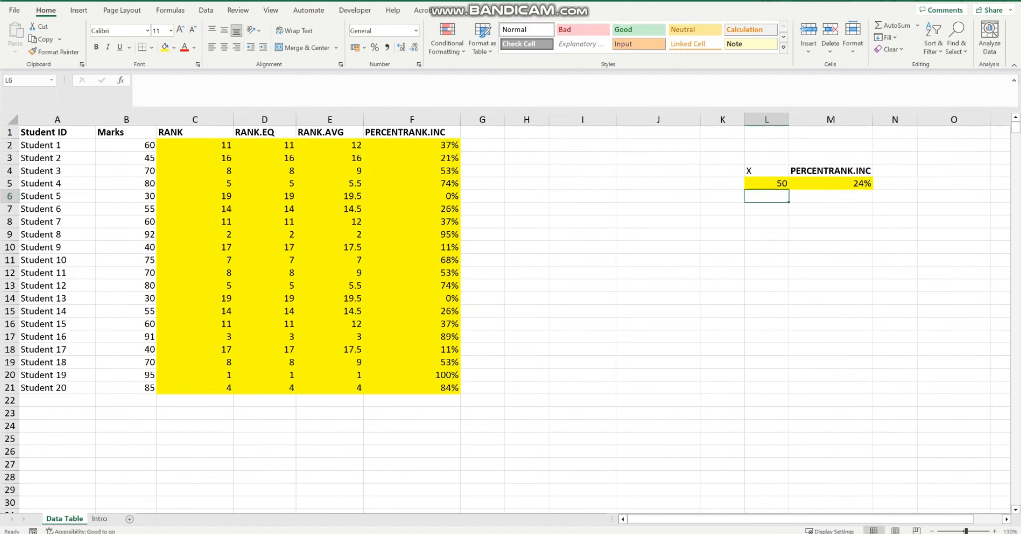
pyautogui.press('Up')
pyautogui.moveTo(831, 183); pyautogui.dragTo(831, 195)
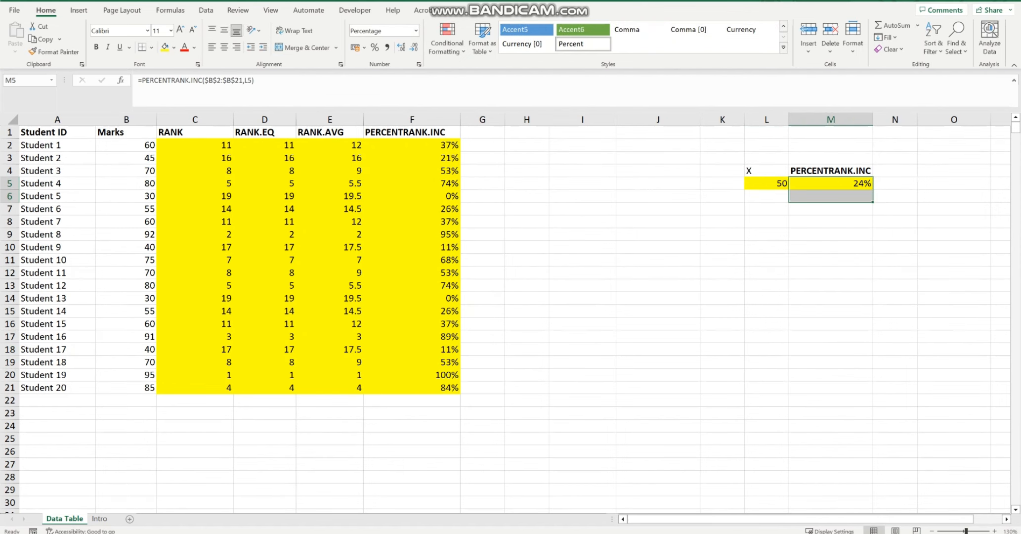
# - Examine the array and X arguments of the PERCENTRANK.INC formula in M5, leaving the formula as it is
pyautogui.moveTo(257, 80); pyautogui.dragTo(142, 81)
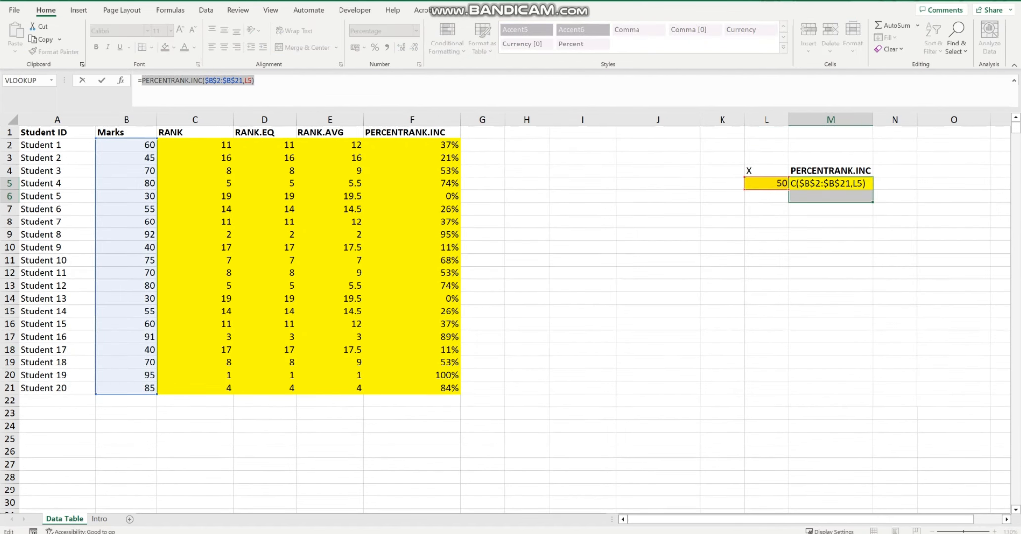
pyautogui.moveTo(204, 81); pyautogui.dragTo(231, 80)
pyautogui.moveTo(142, 80); pyautogui.dragTo(200, 81)
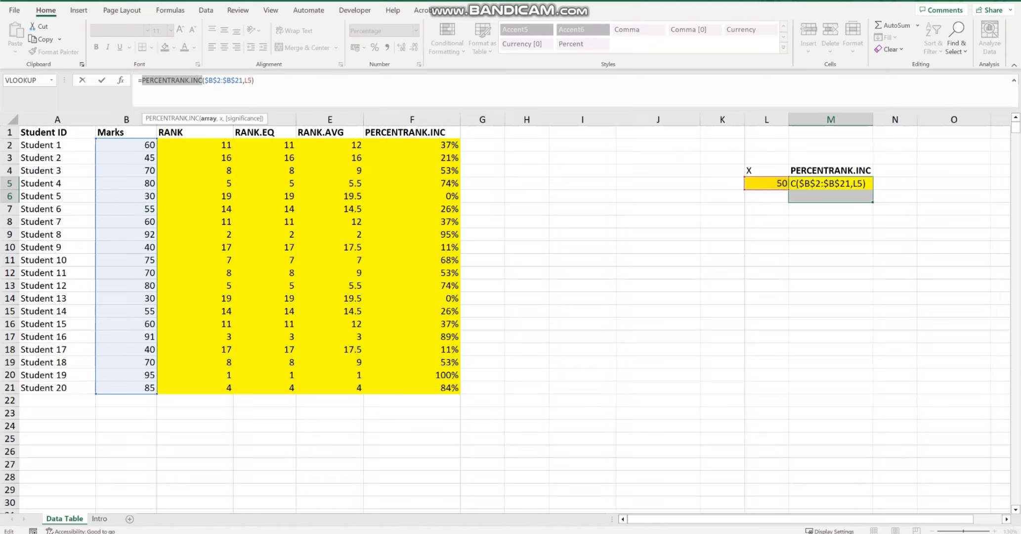
pyautogui.click(205, 81)
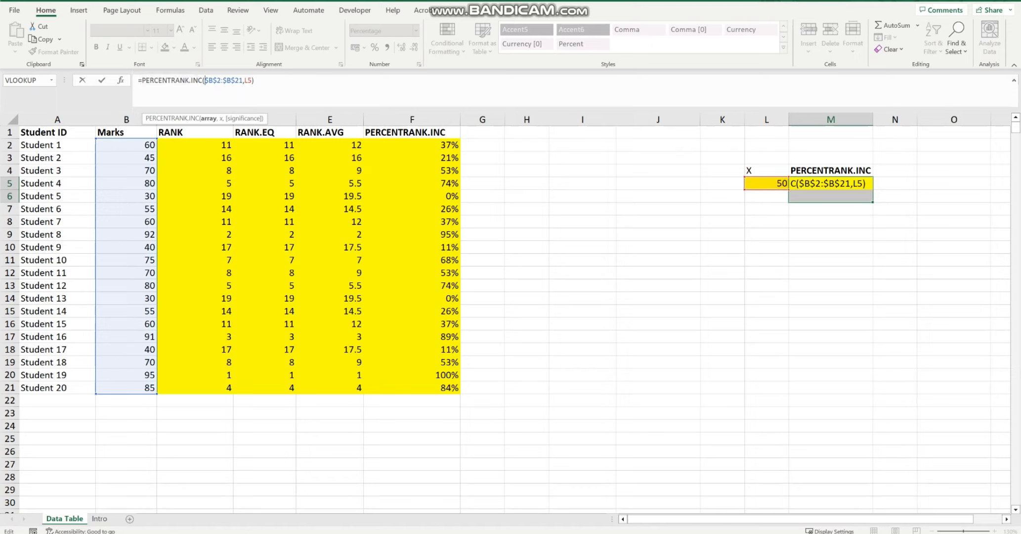
pyautogui.moveTo(244, 80); pyautogui.dragTo(251, 80)
pyautogui.press('Escape')
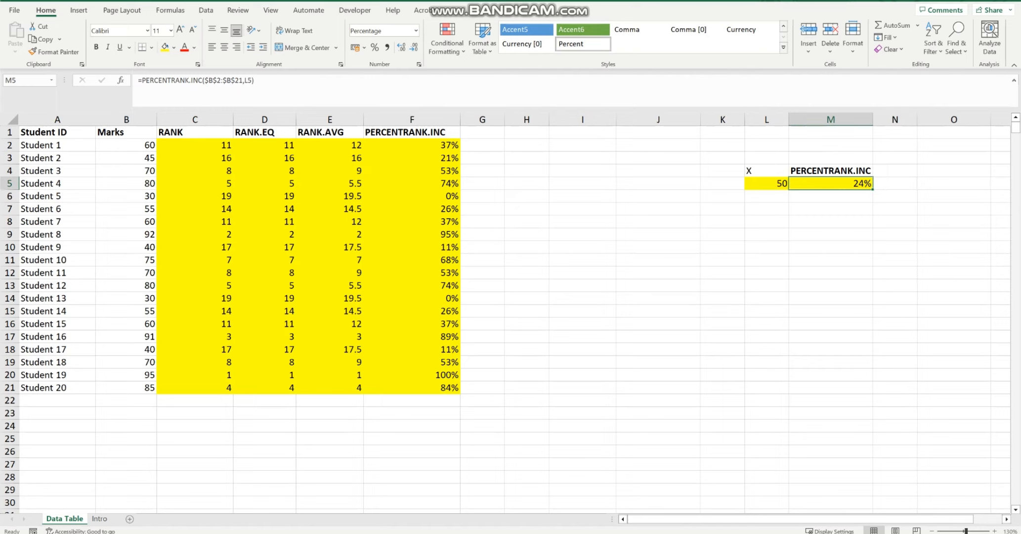
# - Change the X value in L5 to 55 to get the percent rank of that mark
pyautogui.click(767, 171)
pyautogui.click(767, 183)
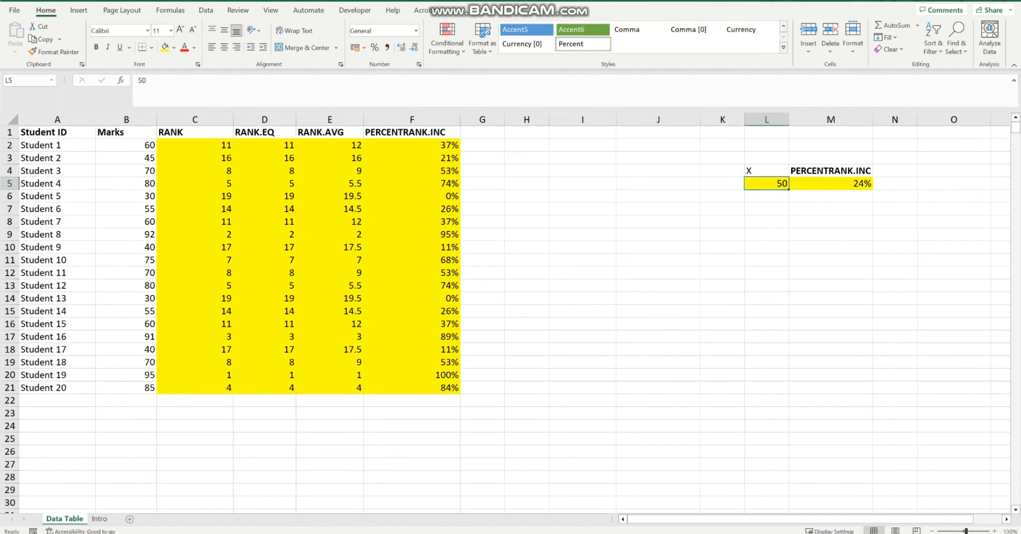
pyautogui.write('55')
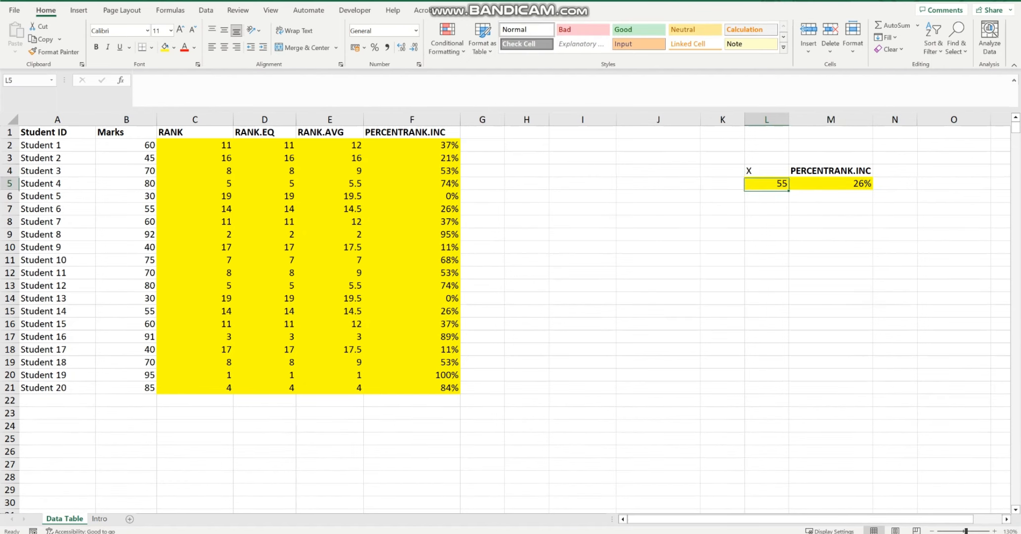
pyautogui.press('Tab')
# - Enter the formula =1-M5 in M7 to calculate the remaining share above the percent rank of the X value
pyautogui.click(767, 209)
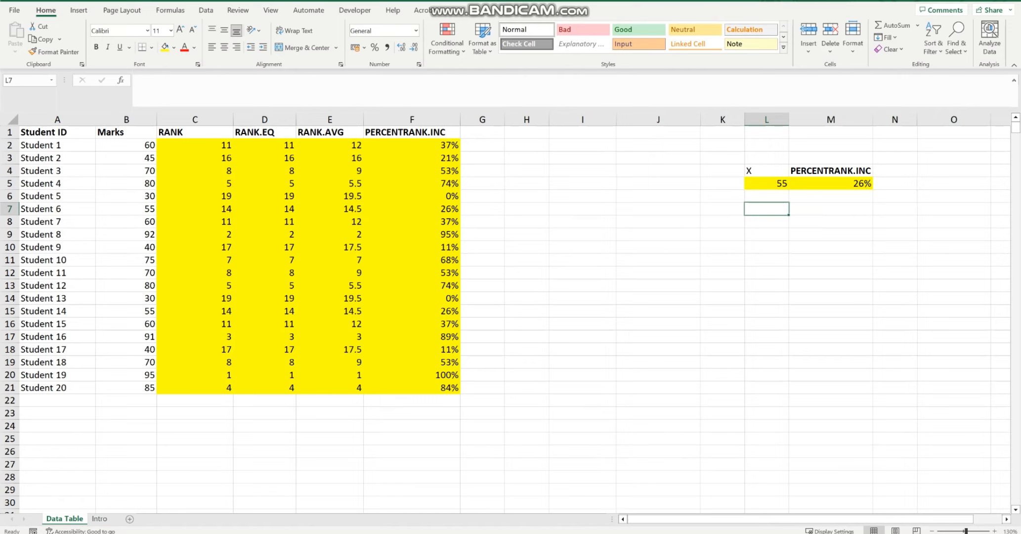
pyautogui.click(831, 209)
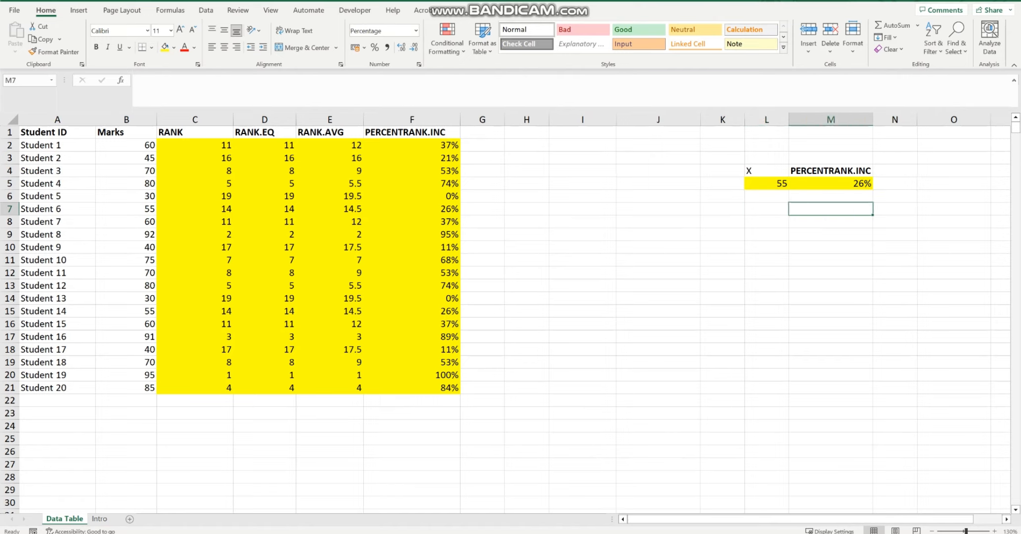
pyautogui.write('=')
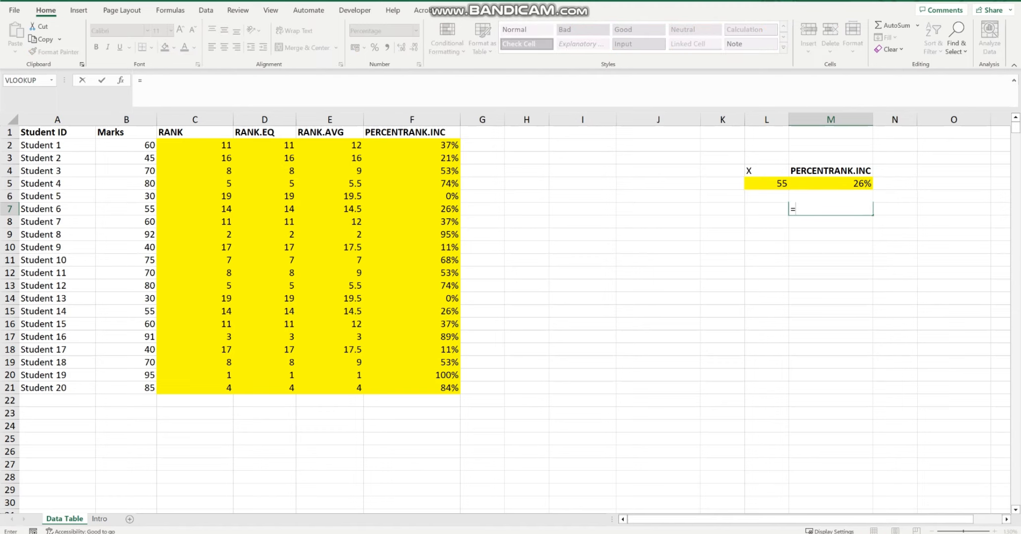
pyautogui.write('1-M5')
pyautogui.press('Return')
pyautogui.press('Up')
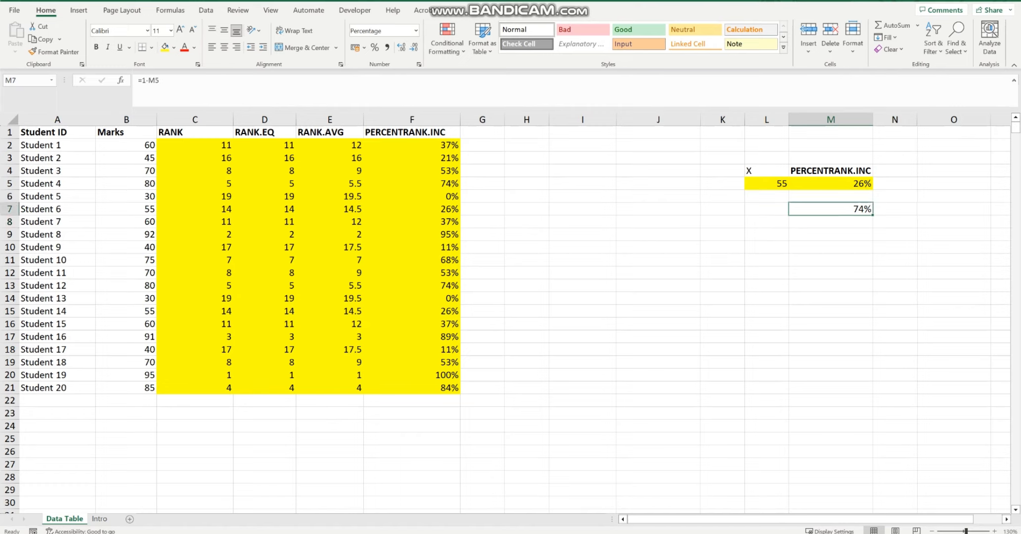
pyautogui.click(766, 183)
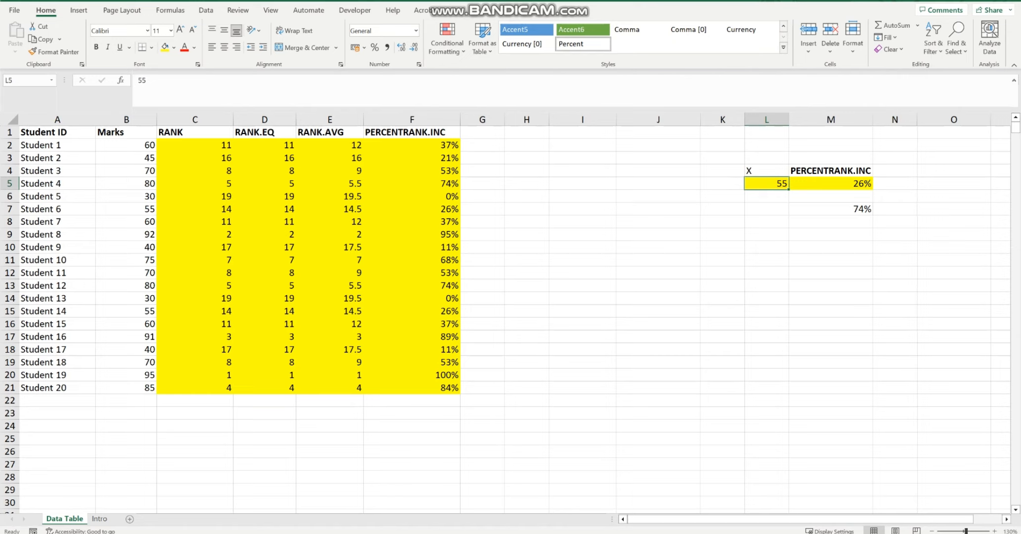